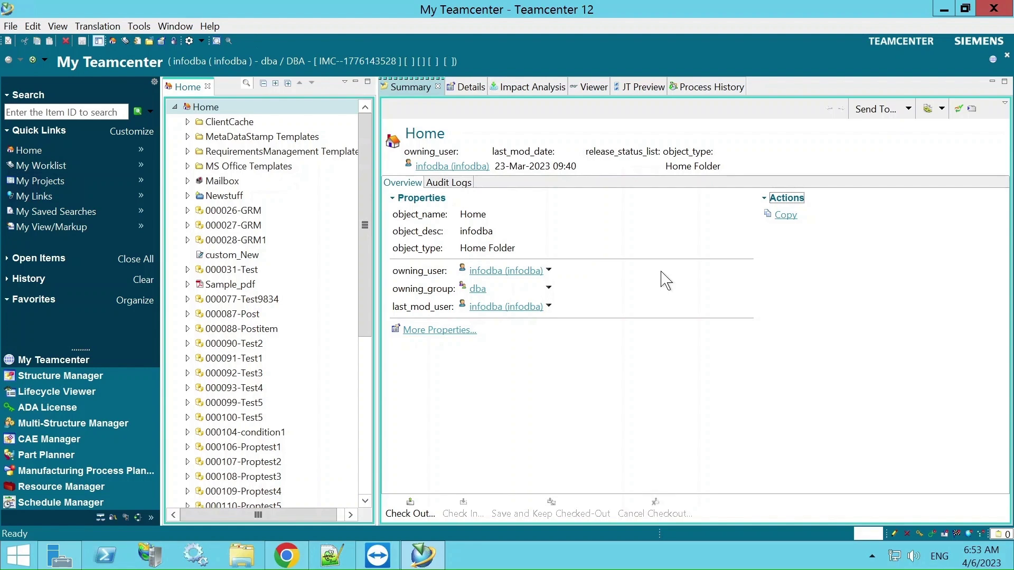
- Look up Manufacturing Process Planner in the full perspective list, then cancel without switching
left_click(169, 25)
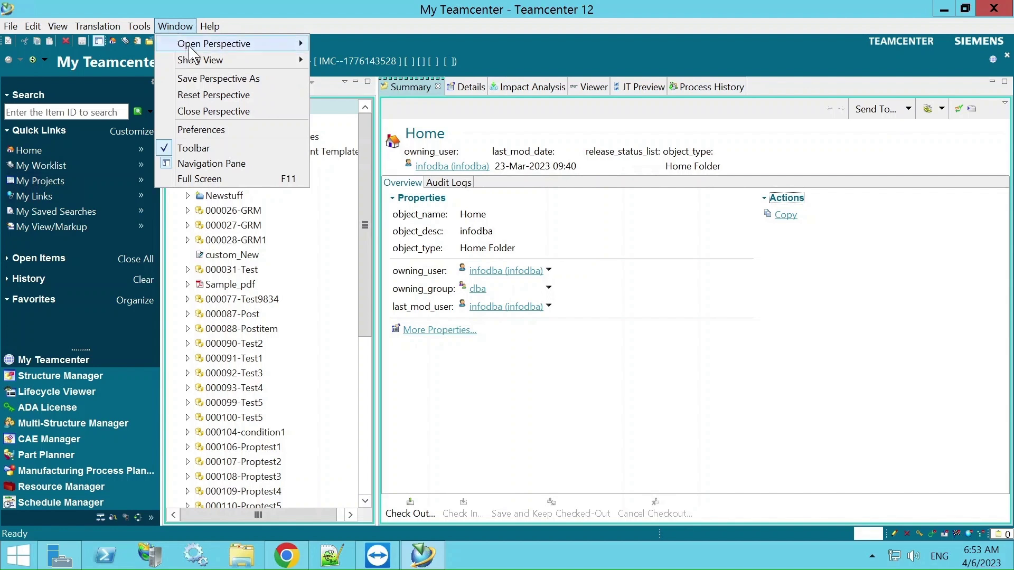
mouse_move(199, 46)
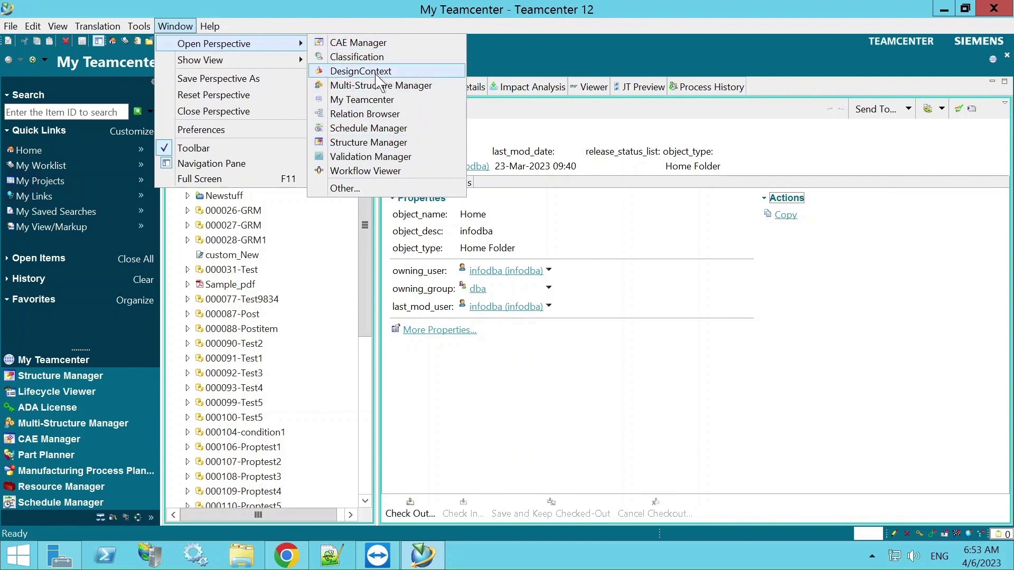
left_click(345, 189)
scroll(523, 230, "down", 4)
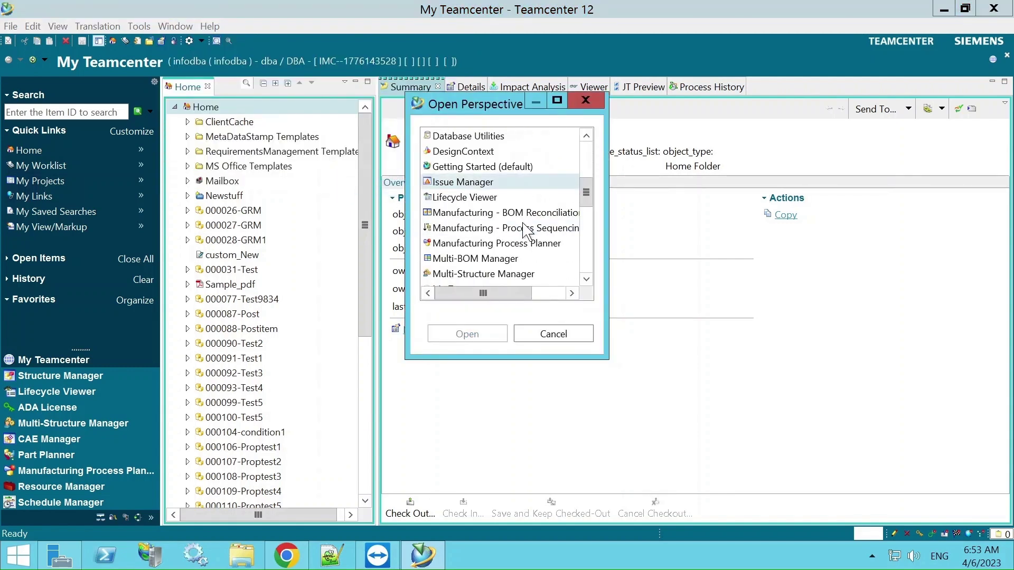
left_click(500, 245)
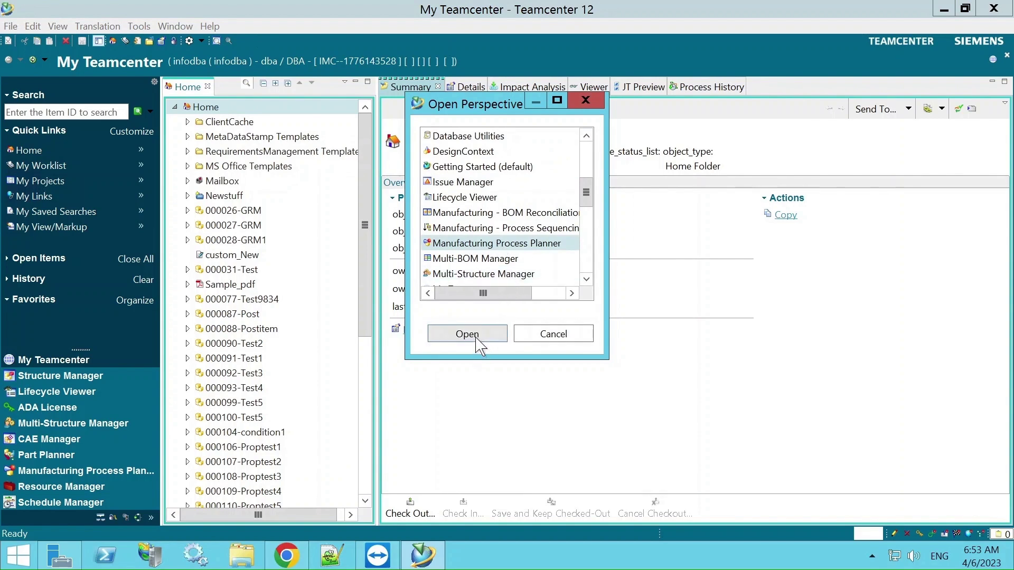
left_click(567, 346)
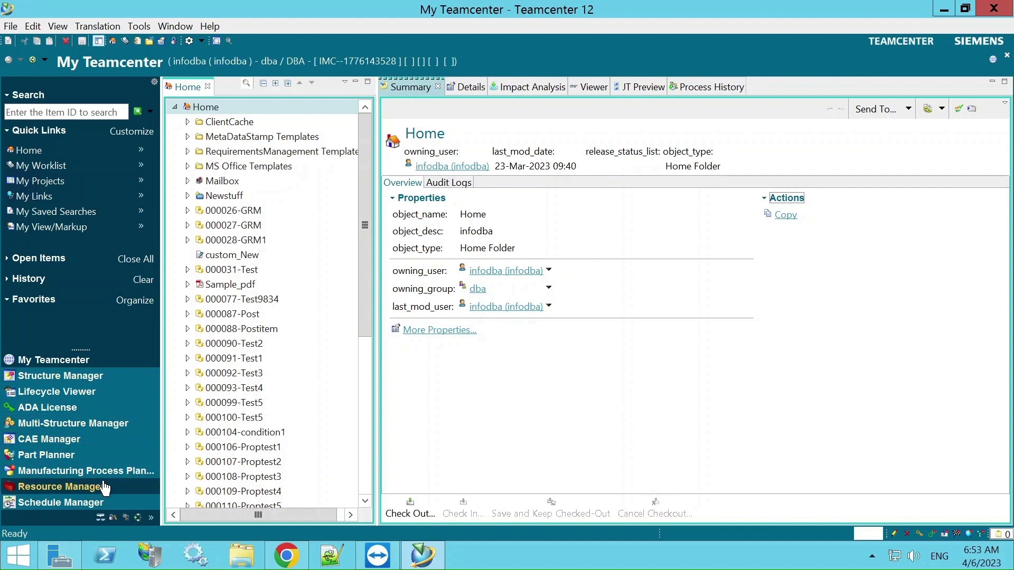
- Switch to the Manufacturing Process Planner application from the navigation pane and close the Home view
left_click(151, 519)
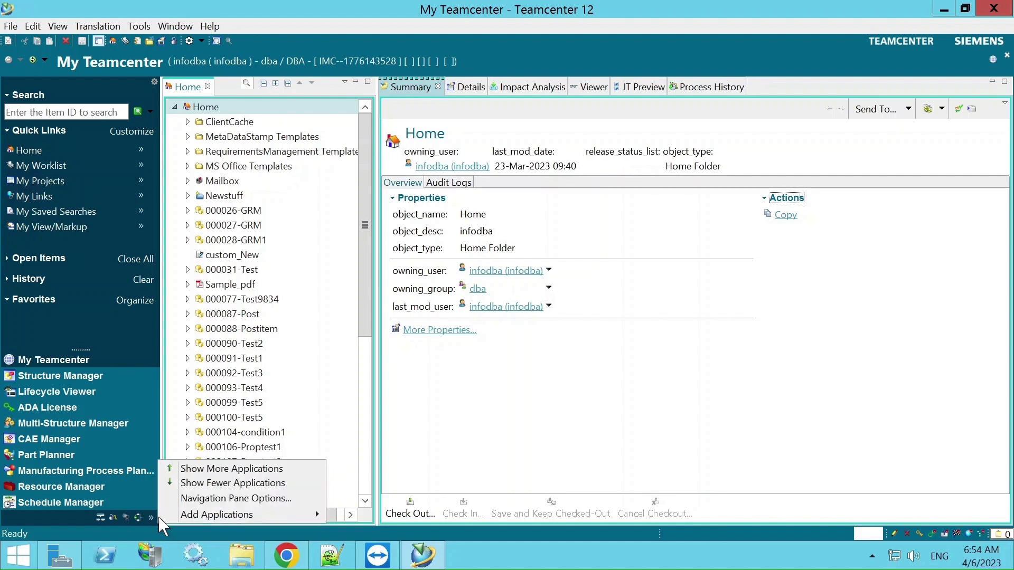
mouse_move(288, 520)
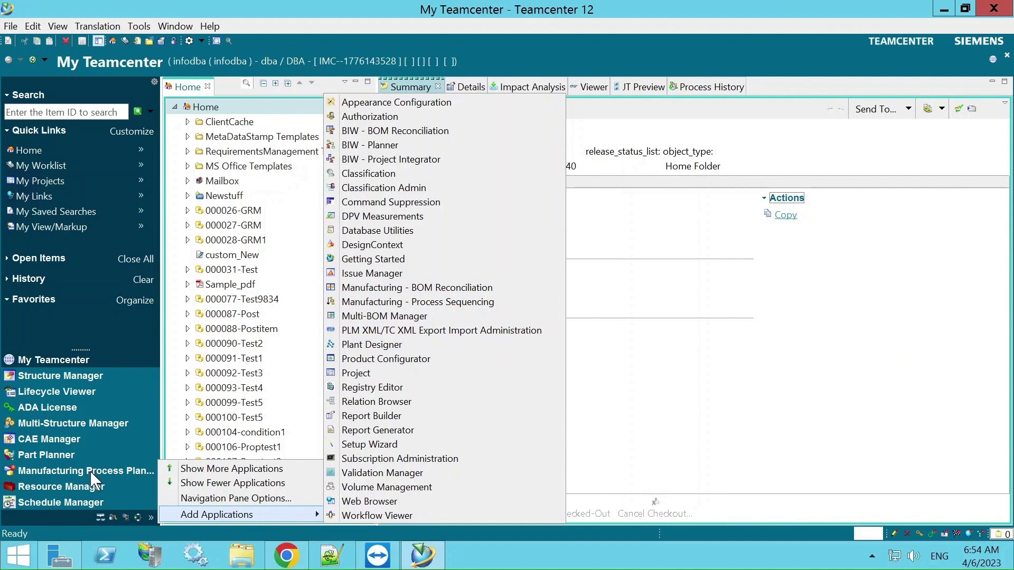
left_click(706, 13)
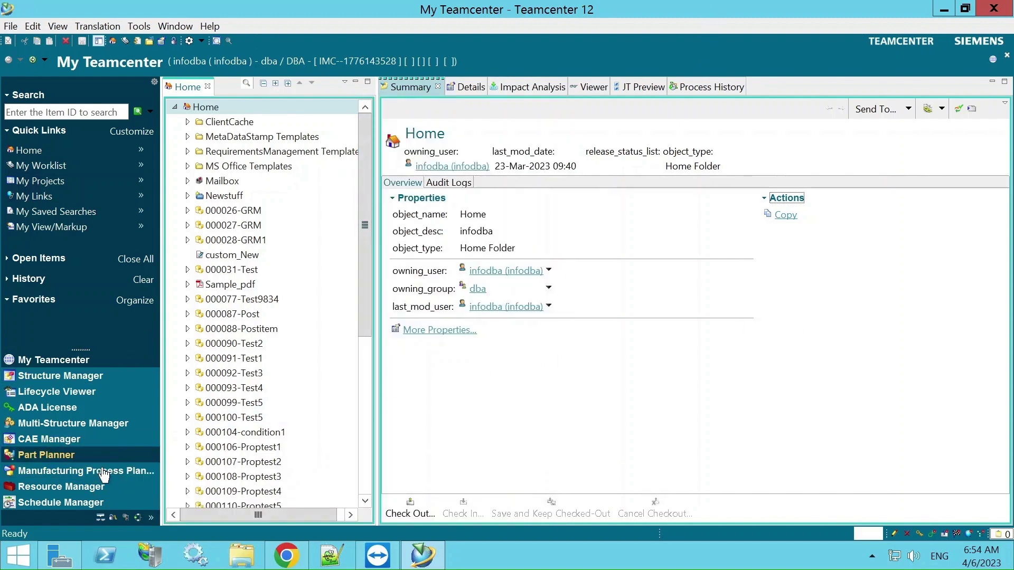
left_click(101, 475)
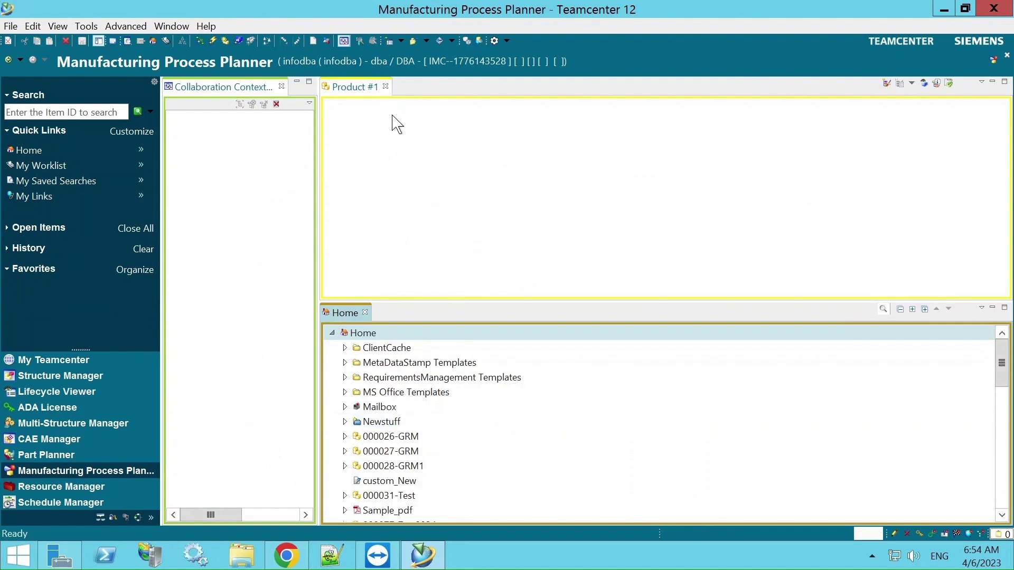
left_click(365, 313)
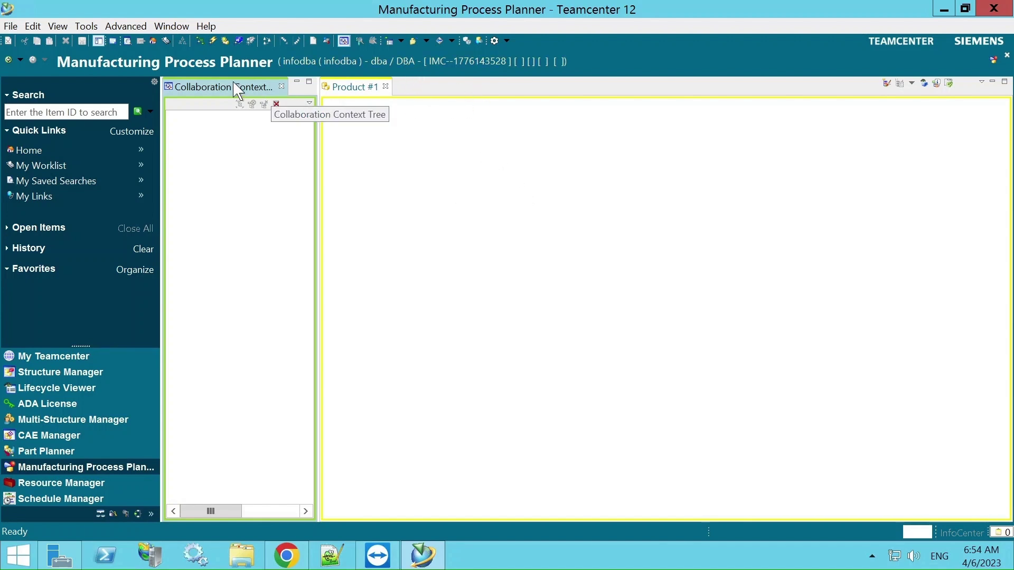
left_click(432, 61)
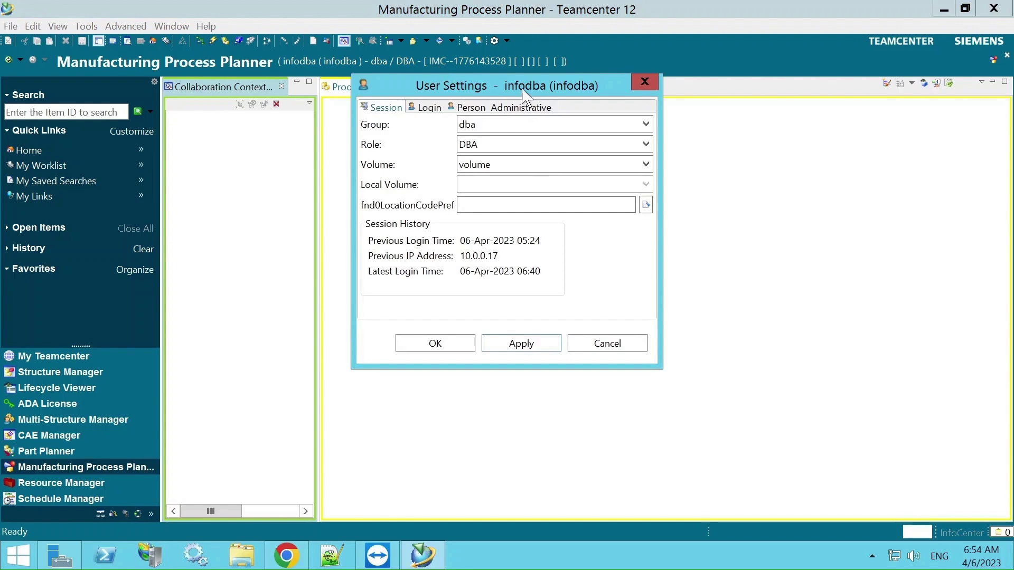
left_click_drag(525, 93, 465, 130)
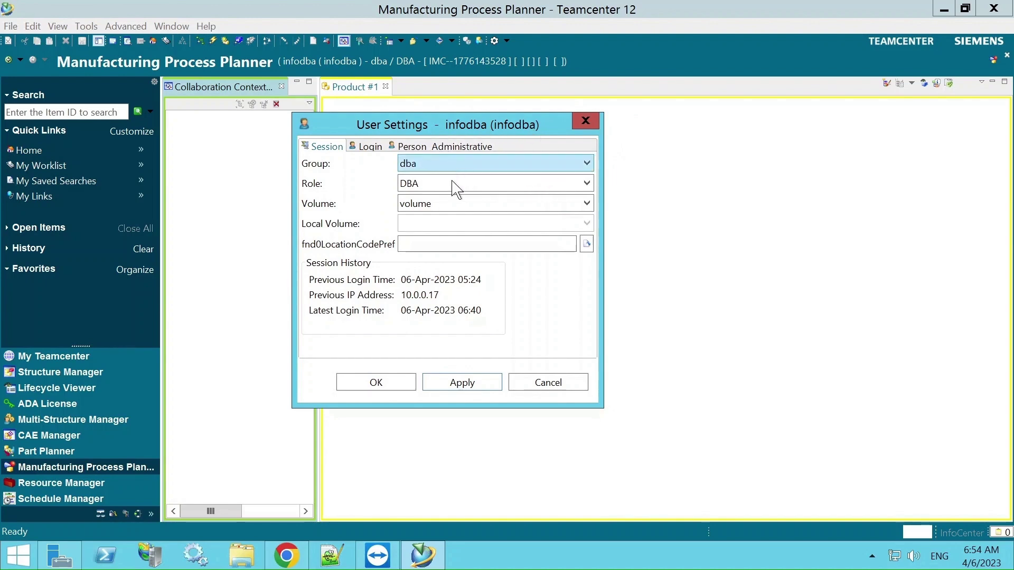
left_click(449, 165)
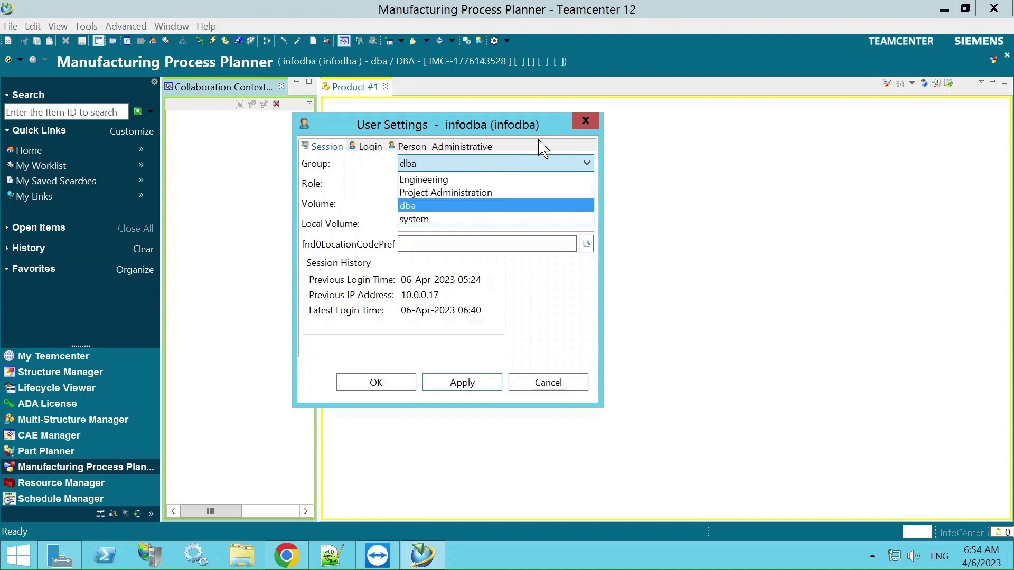
left_click(540, 120)
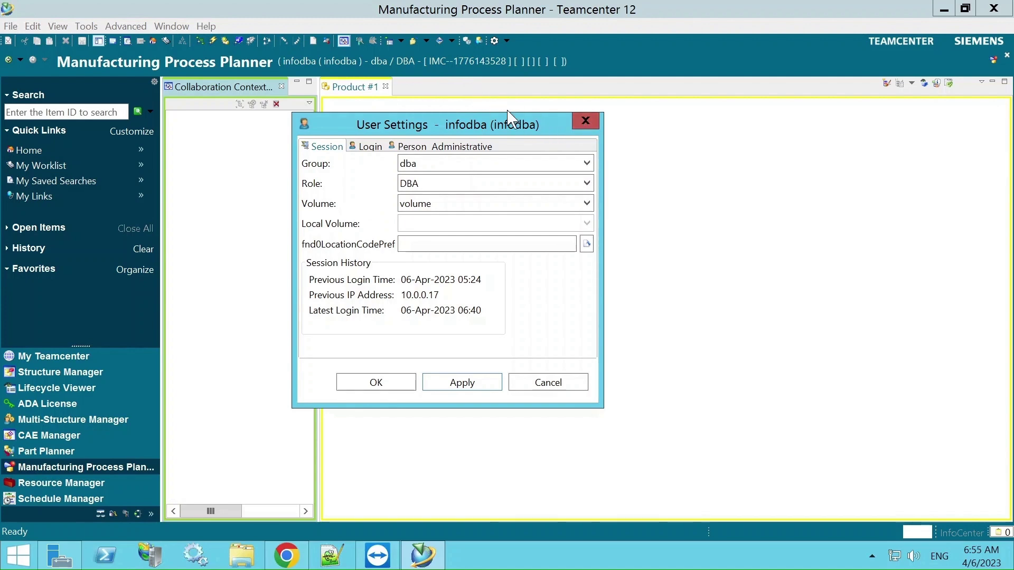
left_click(587, 122)
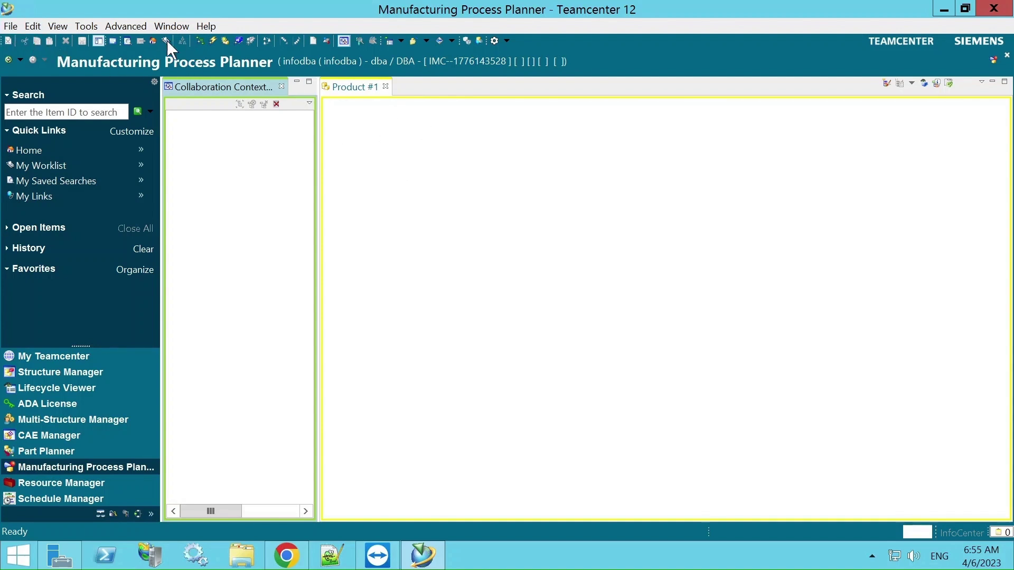
left_click(454, 42)
left_click(747, 3)
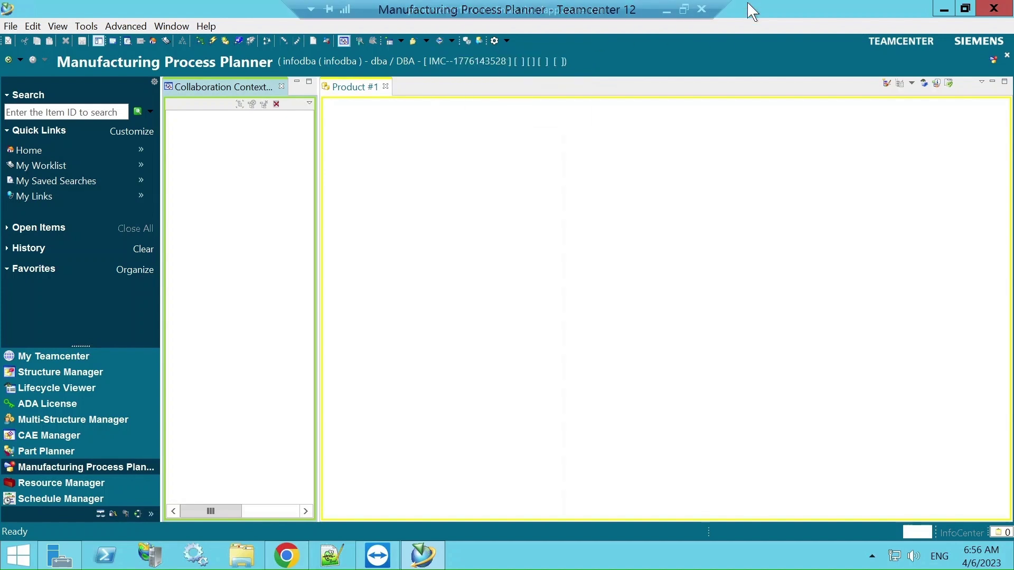
left_click(455, 42)
left_click(84, 112)
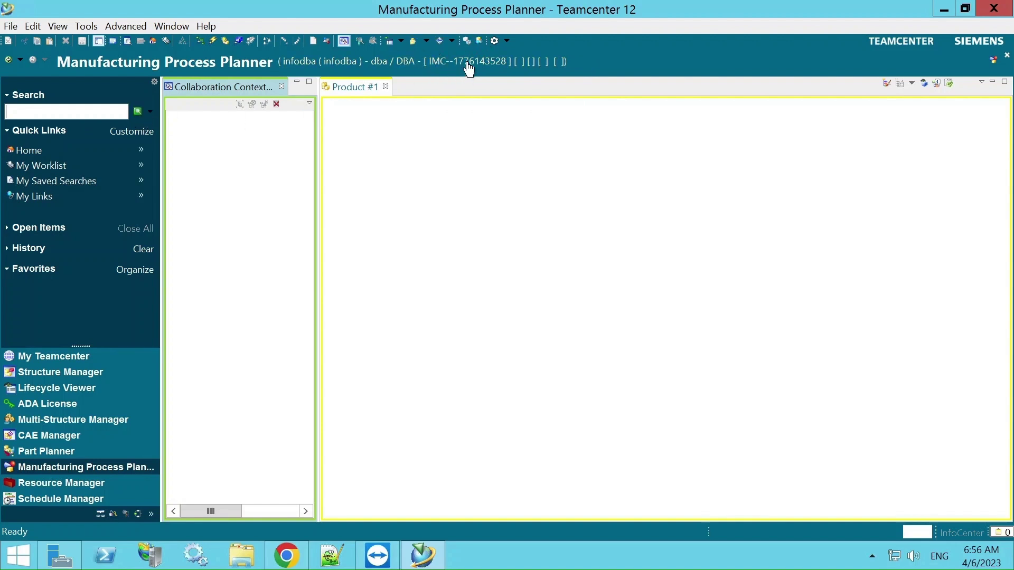
left_click(453, 42)
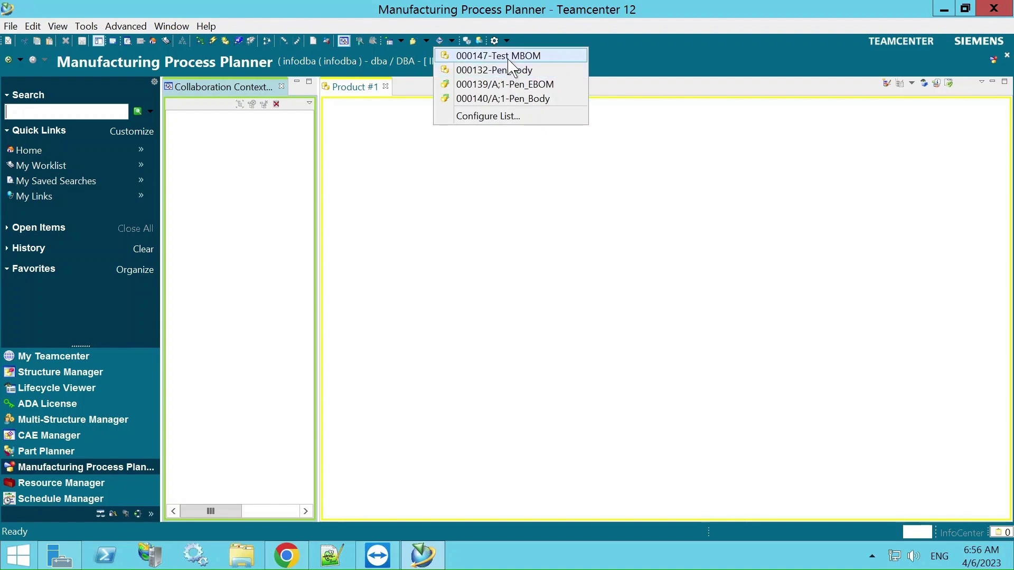
left_click(590, 224)
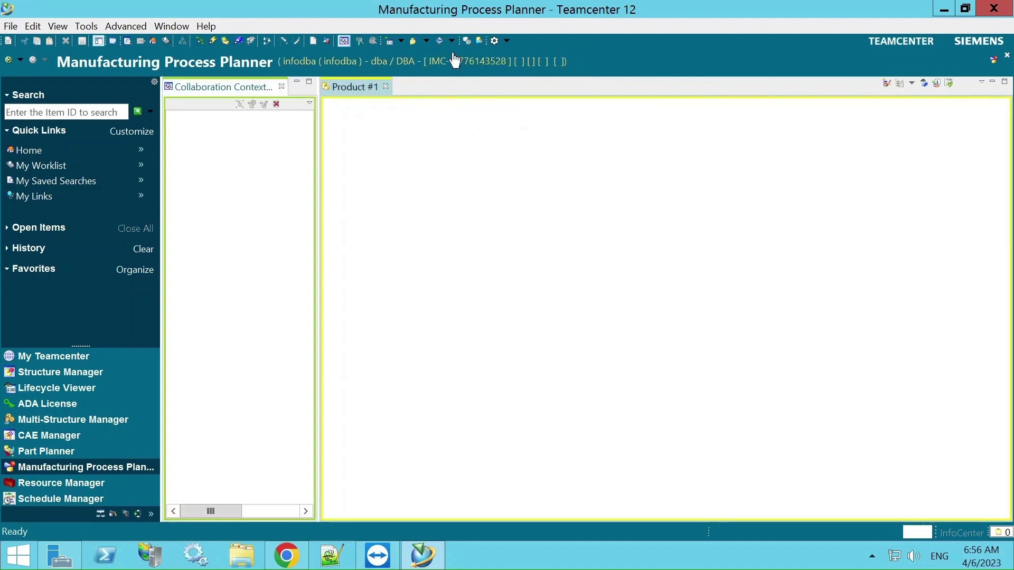
left_click(426, 41)
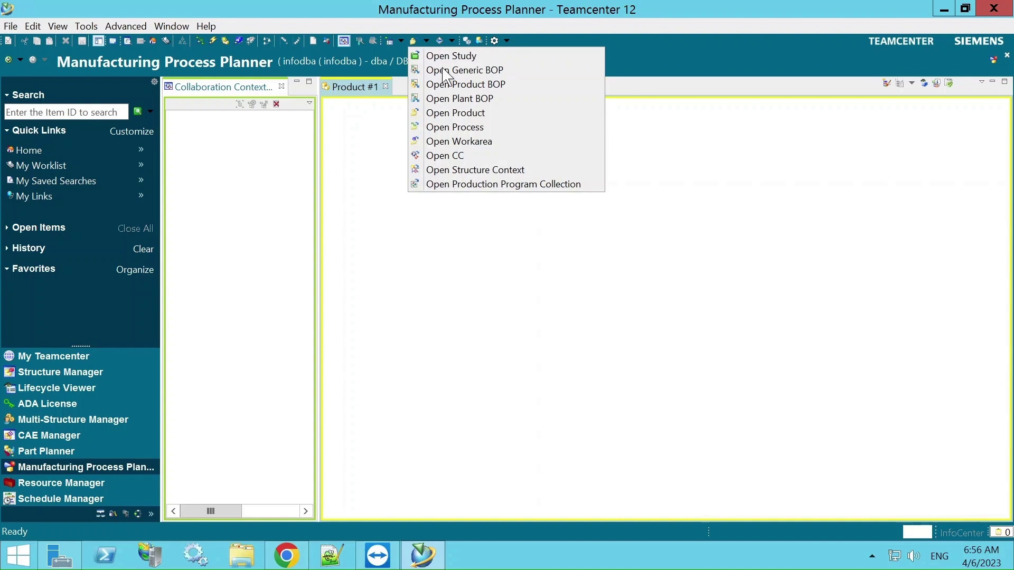
left_click(457, 159)
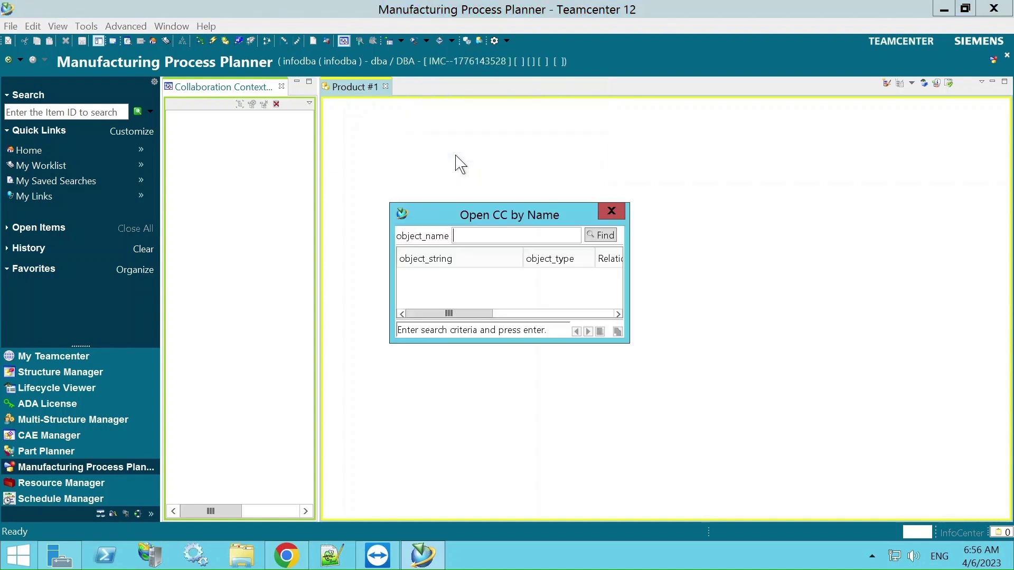
left_click(611, 212)
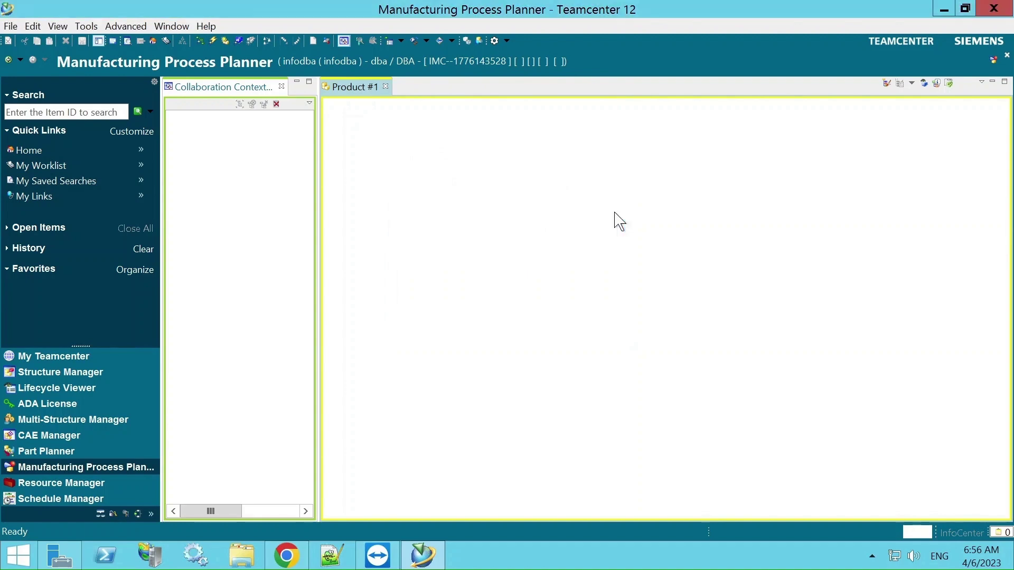
left_click(426, 41)
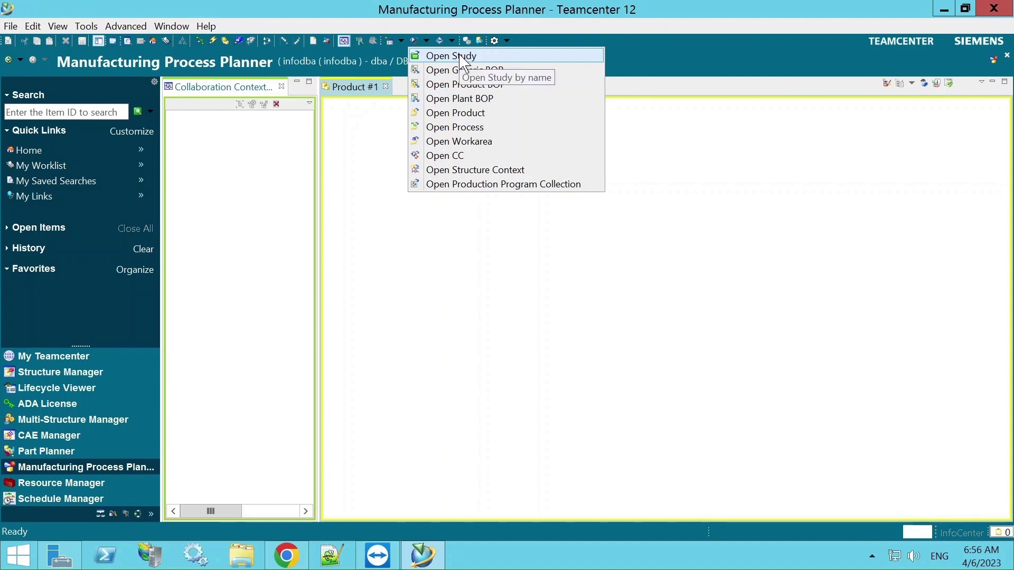
left_click(649, 23)
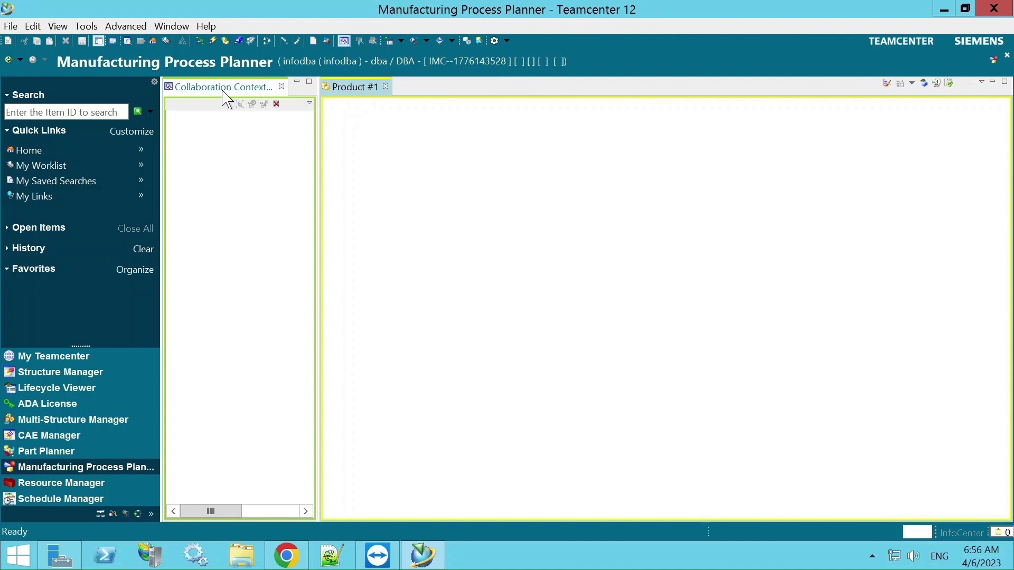
- Restore the Collaboration Context Tree panel and widen it beside the empty Product #1 pane
left_click(344, 41)
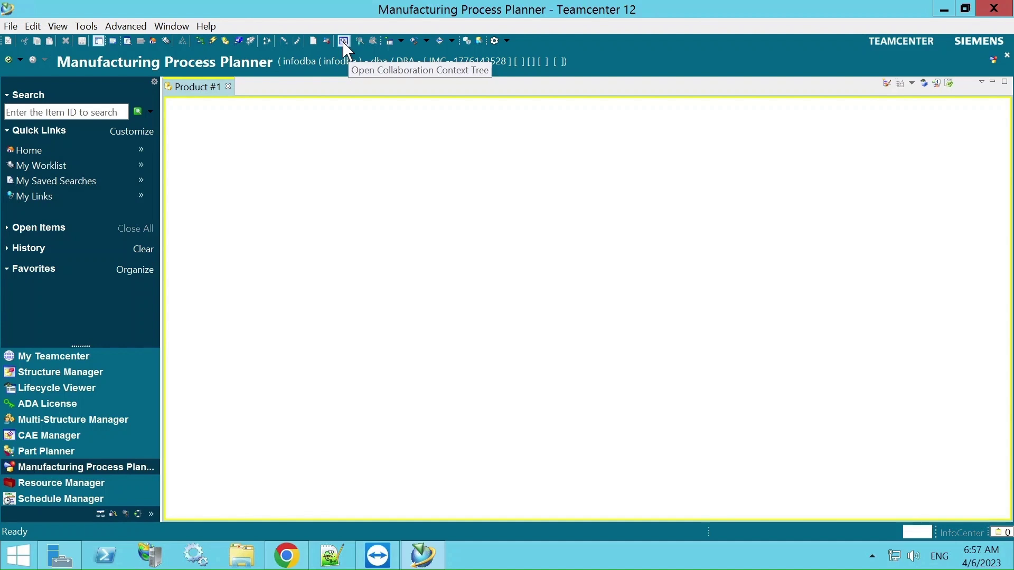
left_click(344, 41)
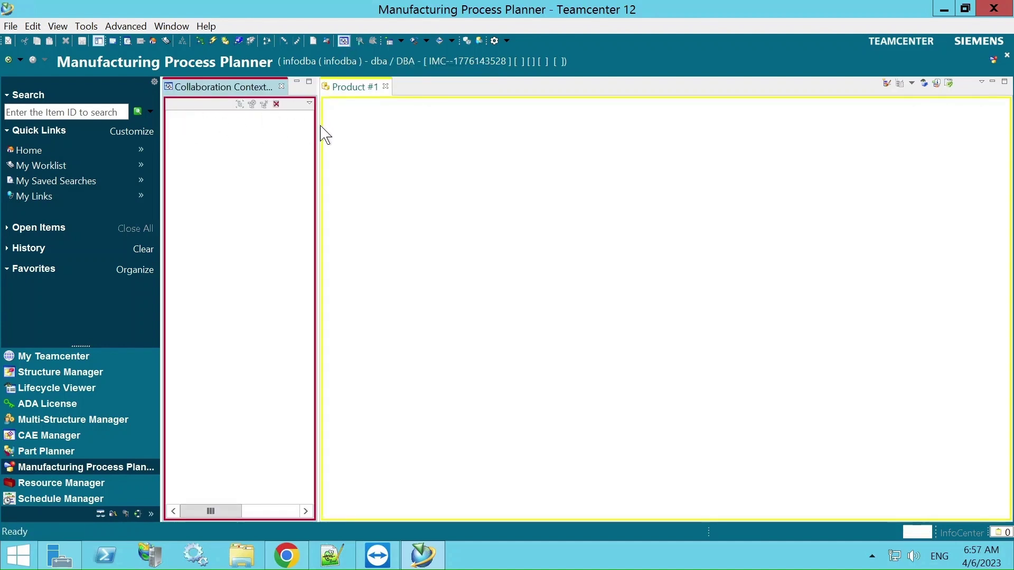
left_click_drag(319, 126, 380, 126)
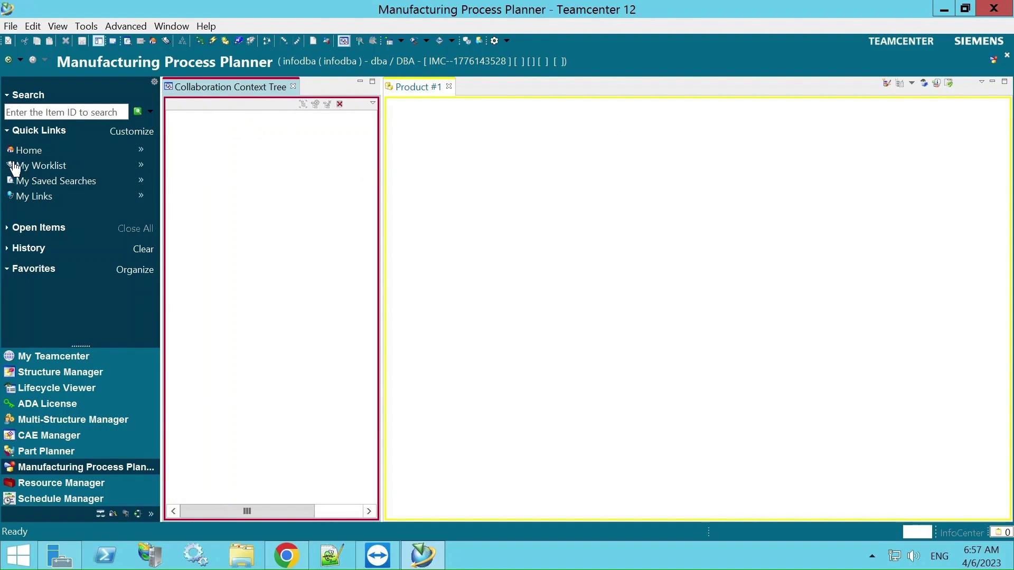
left_click(29, 154)
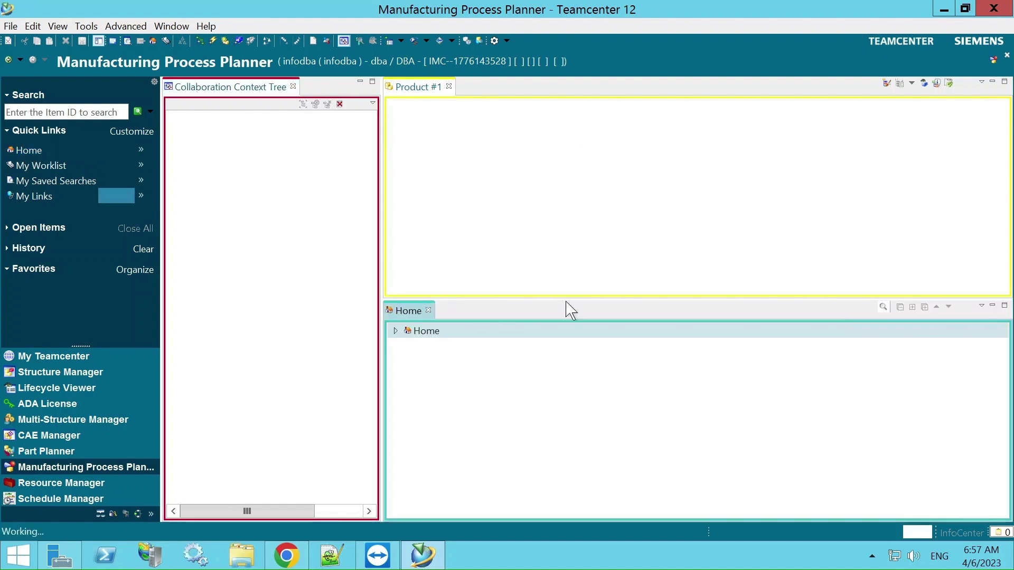
scroll(475, 423, "down", 10)
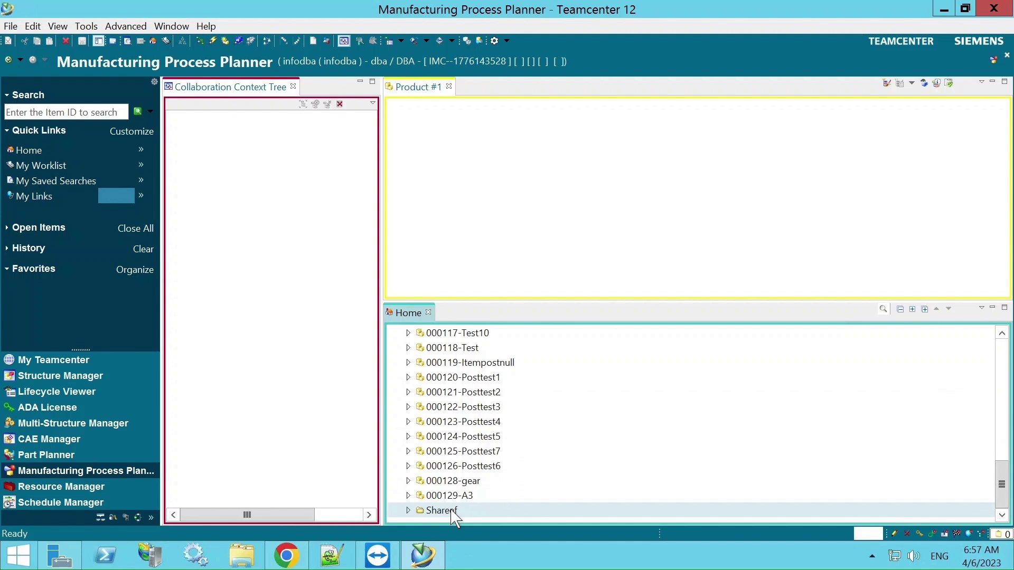
left_click(408, 511)
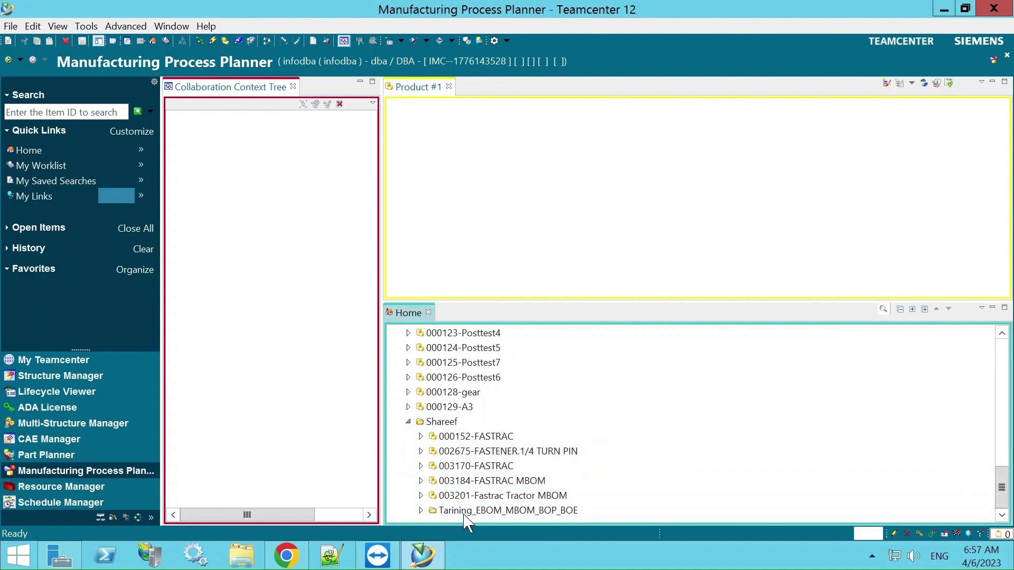
left_click(421, 510)
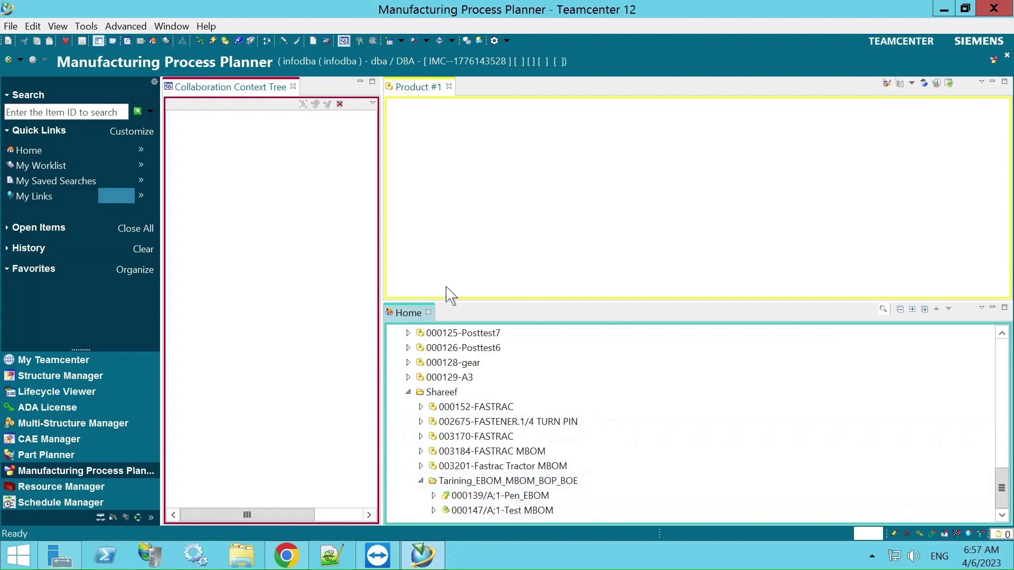
left_click(429, 312)
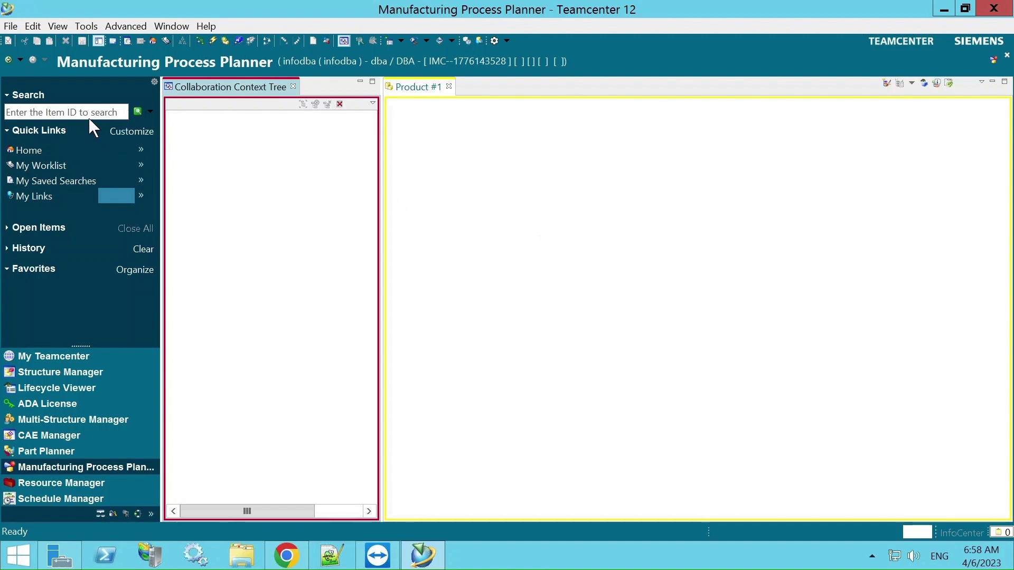
- Check the available search types and keep searching by Item ID
left_click(106, 112)
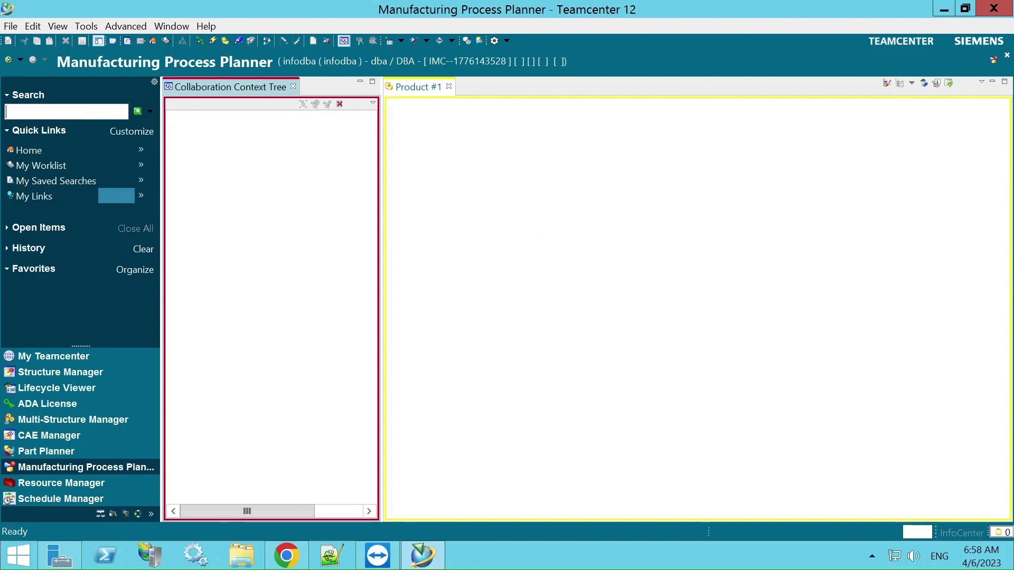
left_click(150, 111)
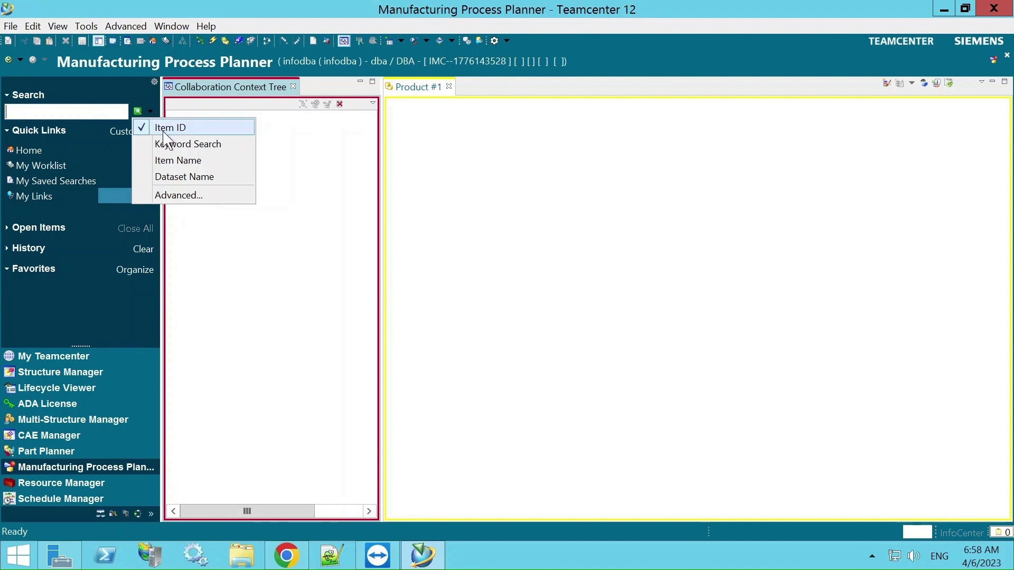
left_click(79, 114)
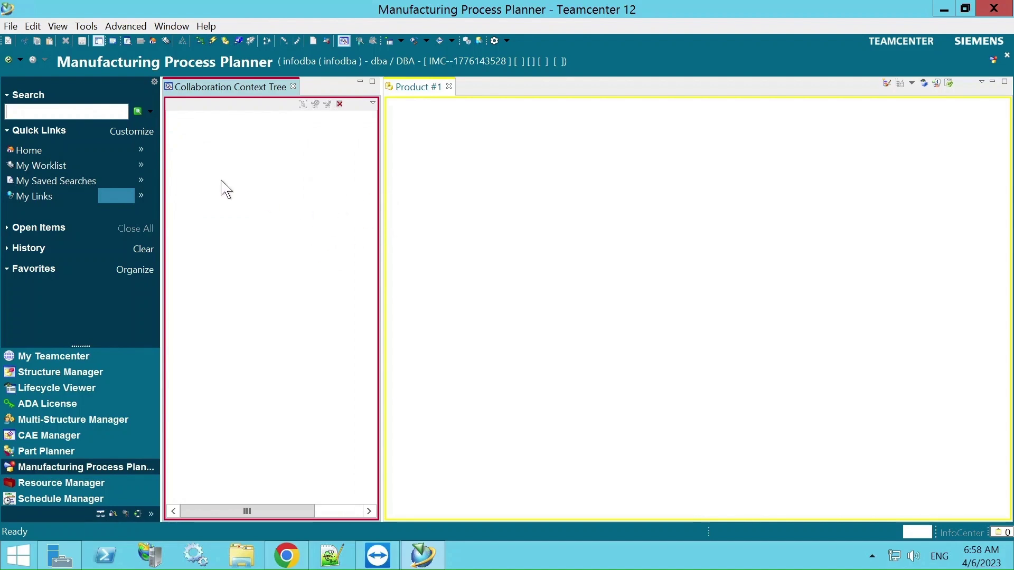
- Open the Home folder and expand Shareef and Tarining_EBOM_MBOM_BOP_BOE to reveal Pen_EBOM
left_click(45, 154)
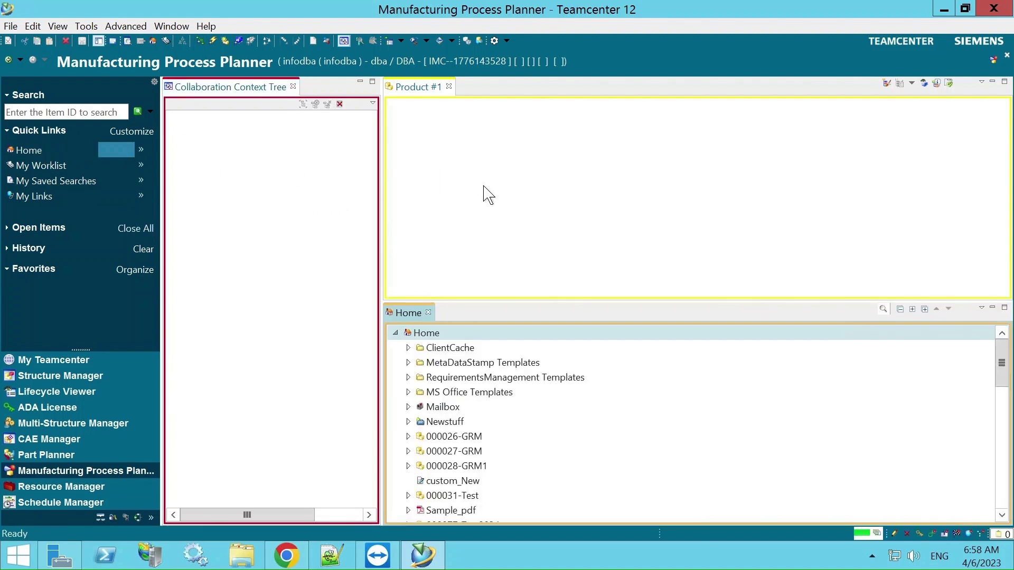
scroll(547, 387, "down", 11)
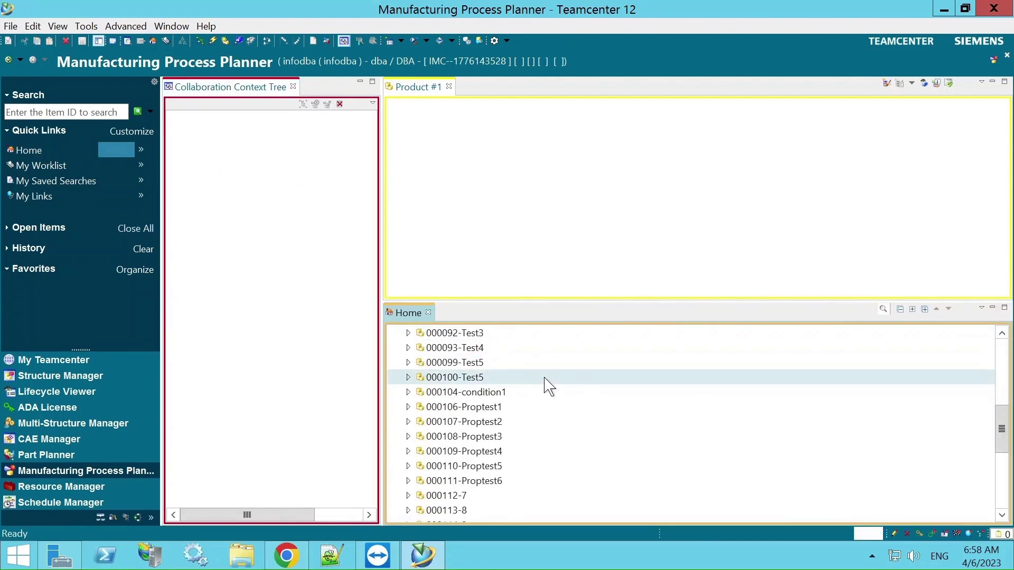
left_click(408, 510)
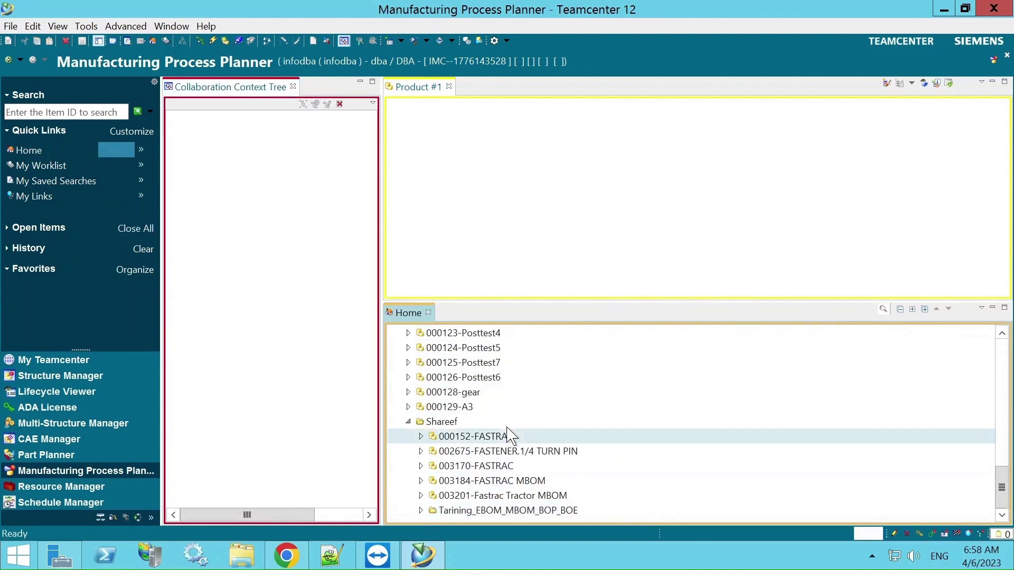
left_click(421, 510)
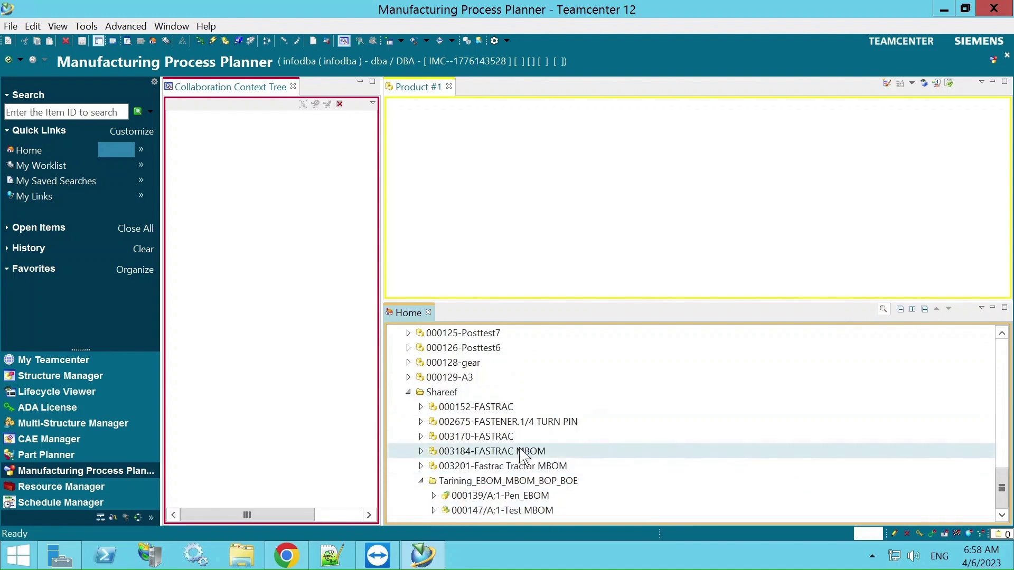
- Send 000139/A;1-Pen_EBOM to Manufacturing Process Planner and close the Home view
right_click(524, 497)
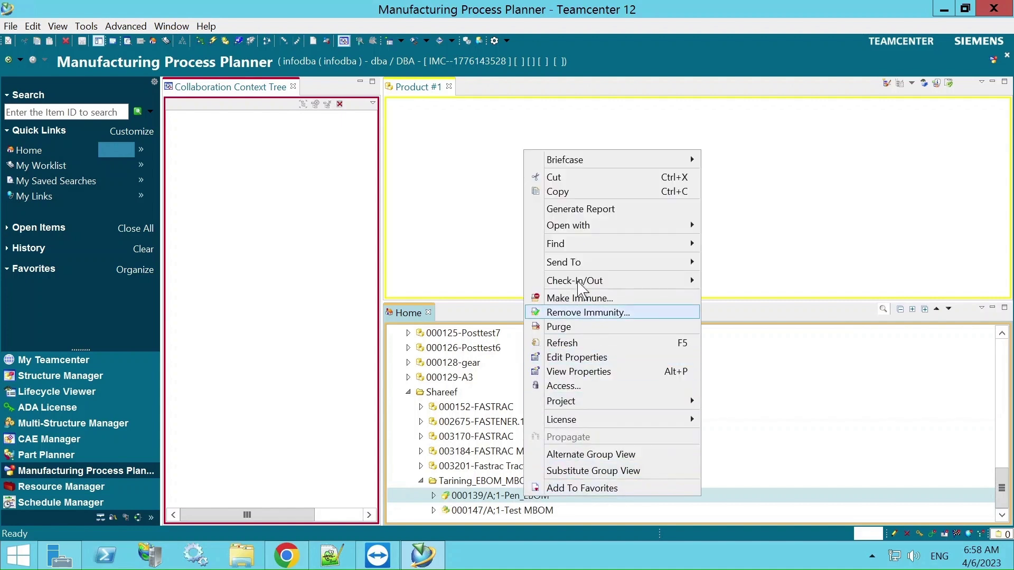
mouse_move(581, 267)
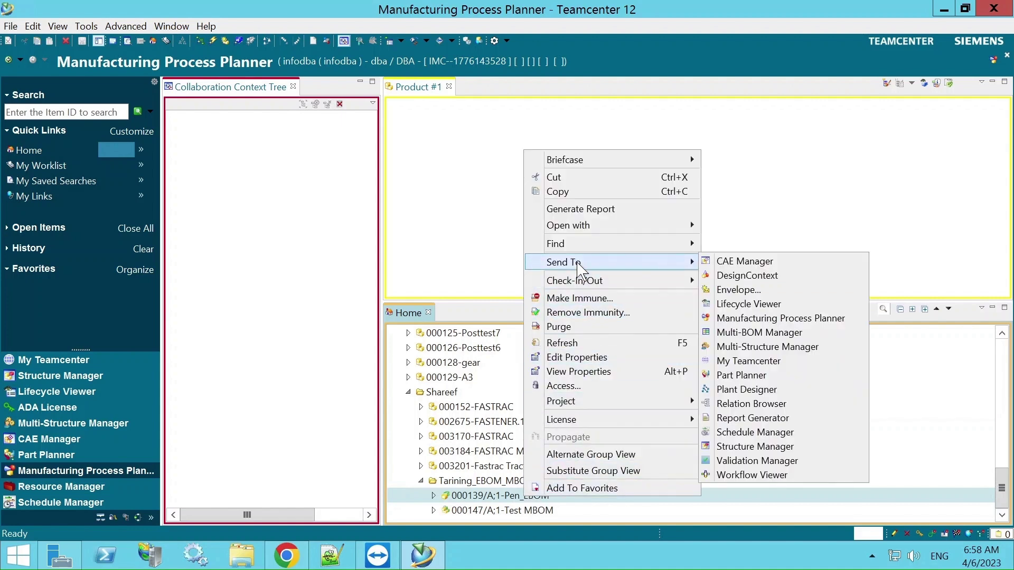
left_click(759, 319)
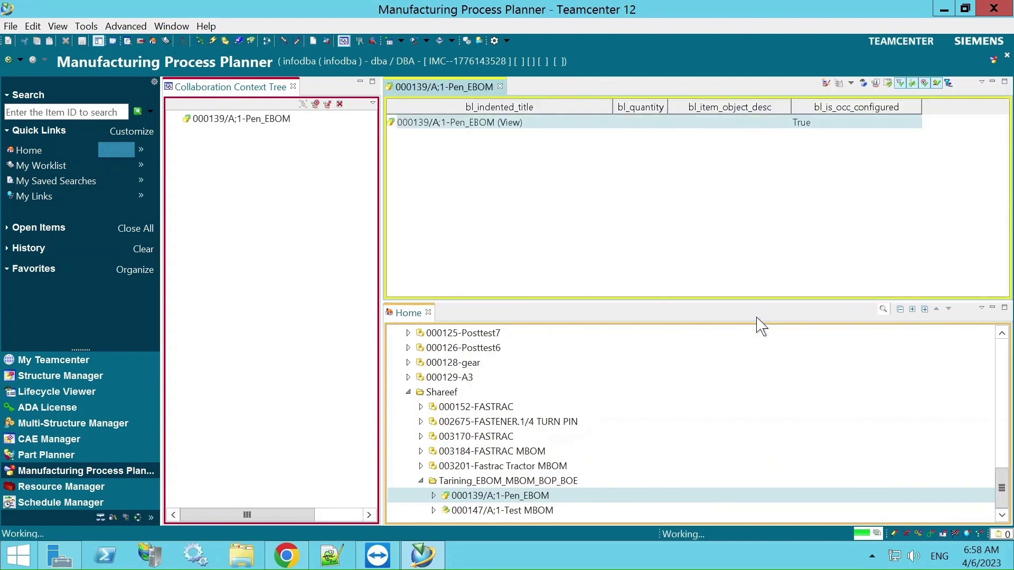
left_click(429, 313)
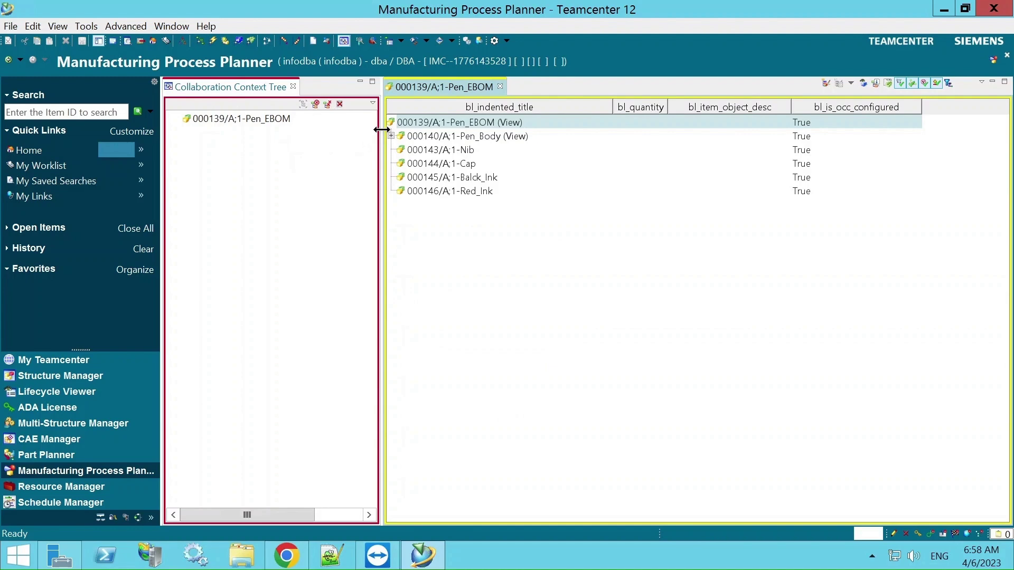
- Widen the Pen_EBOM structure table and expand Pen_Body to check its Top and Barrel children
left_click_drag(376, 129, 330, 134)
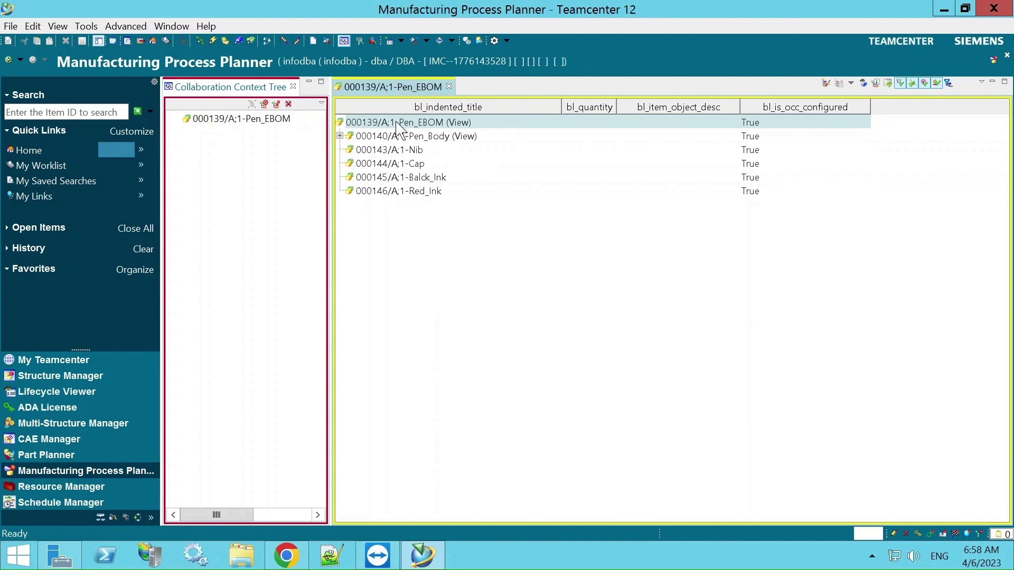
left_click(341, 135)
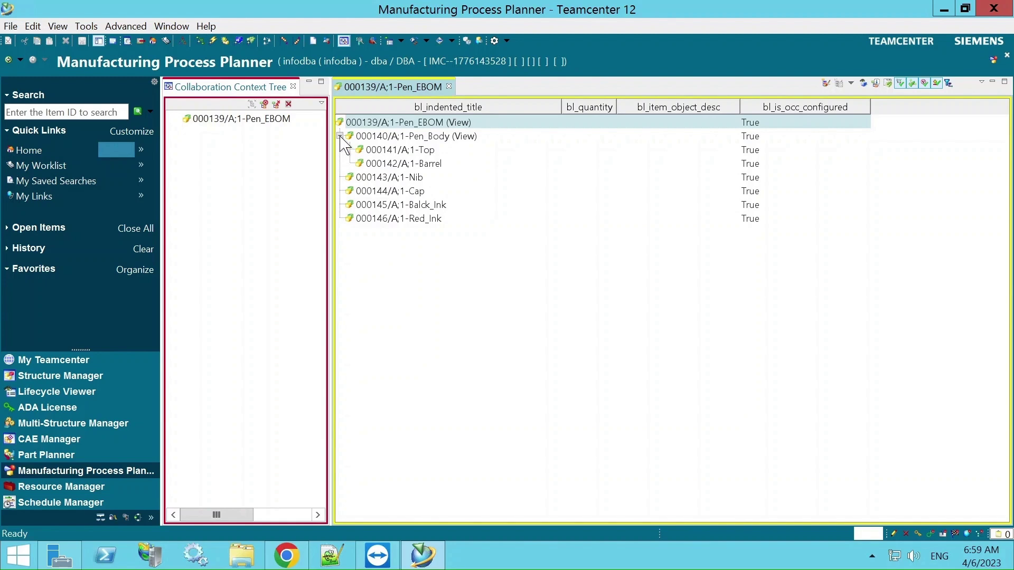
left_click(340, 135)
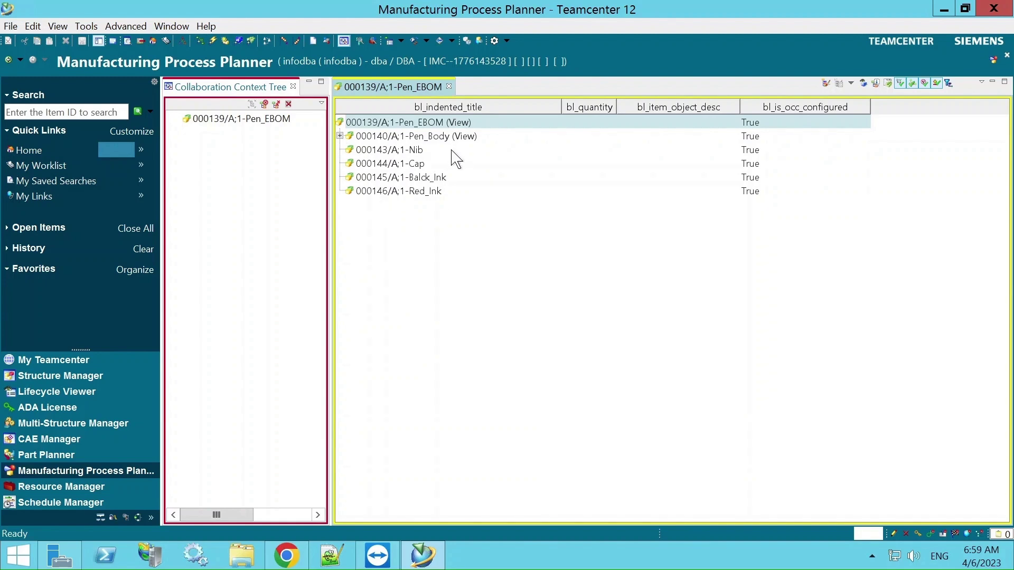
left_click(436, 137)
left_click(431, 123)
left_click(483, 143)
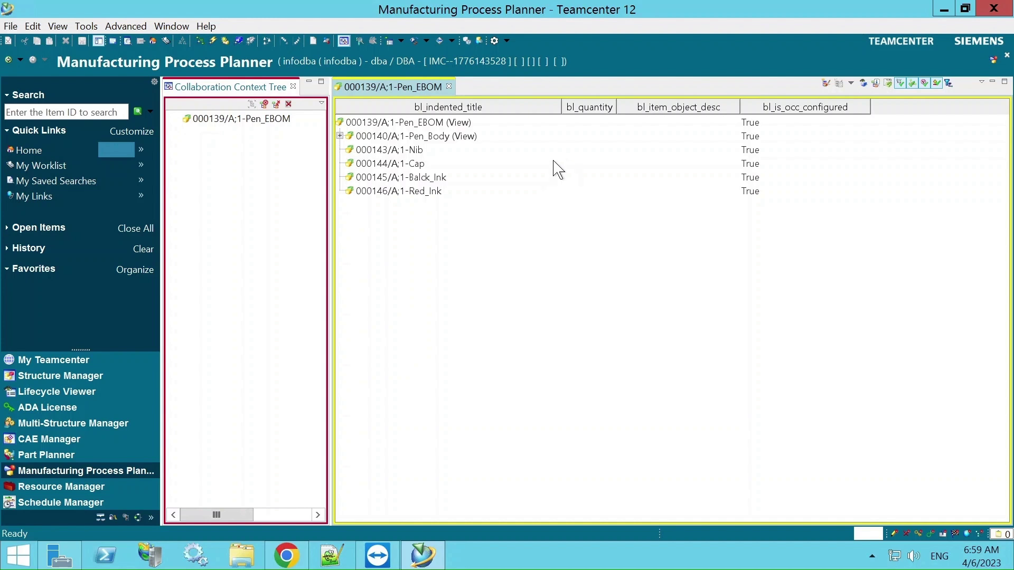
- Create item 000150 named PEN_MBOM with an auto-assigned ID, moving the dialog aside as it opens
left_click(11, 30)
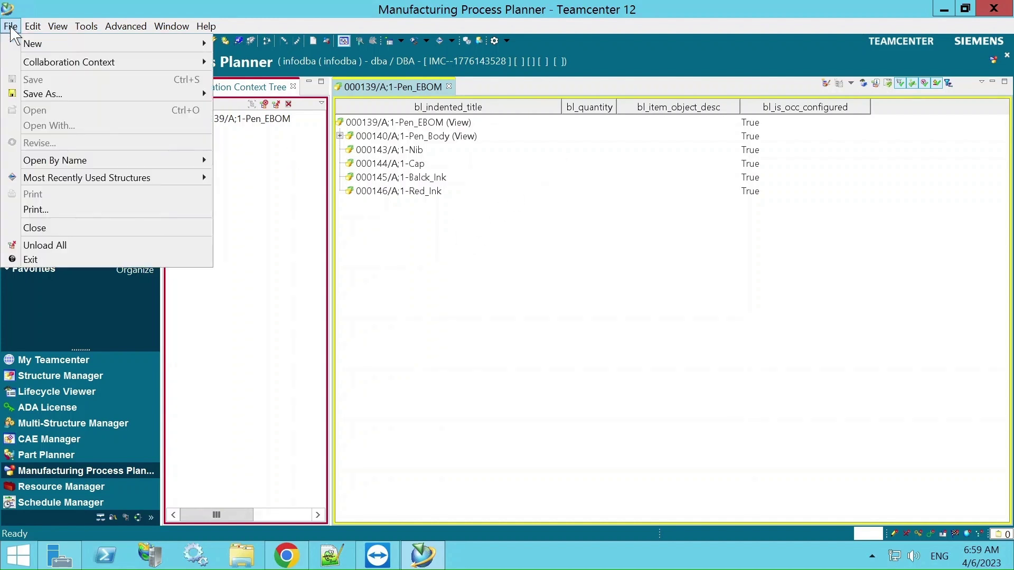
mouse_move(32, 43)
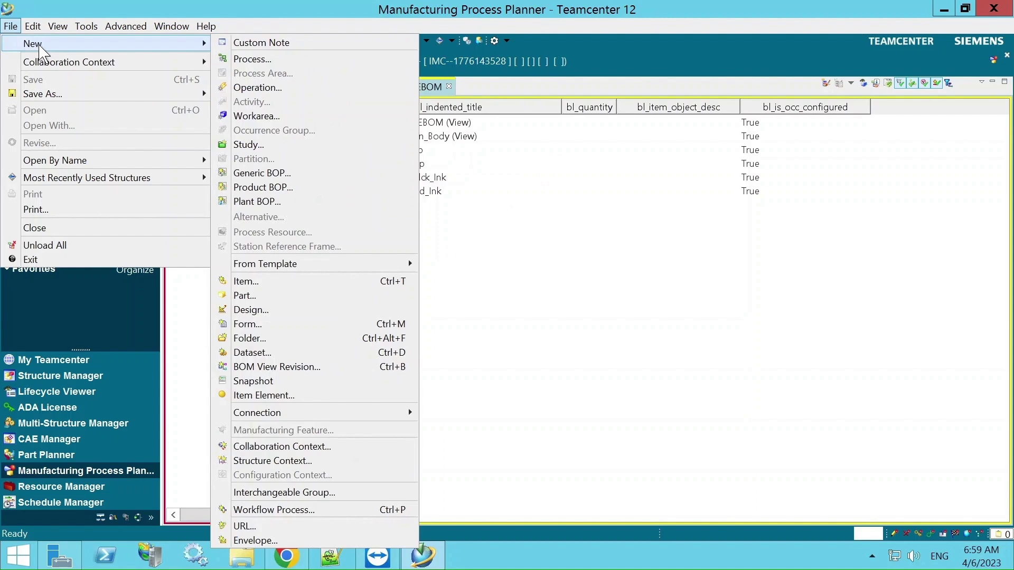
left_click(256, 285)
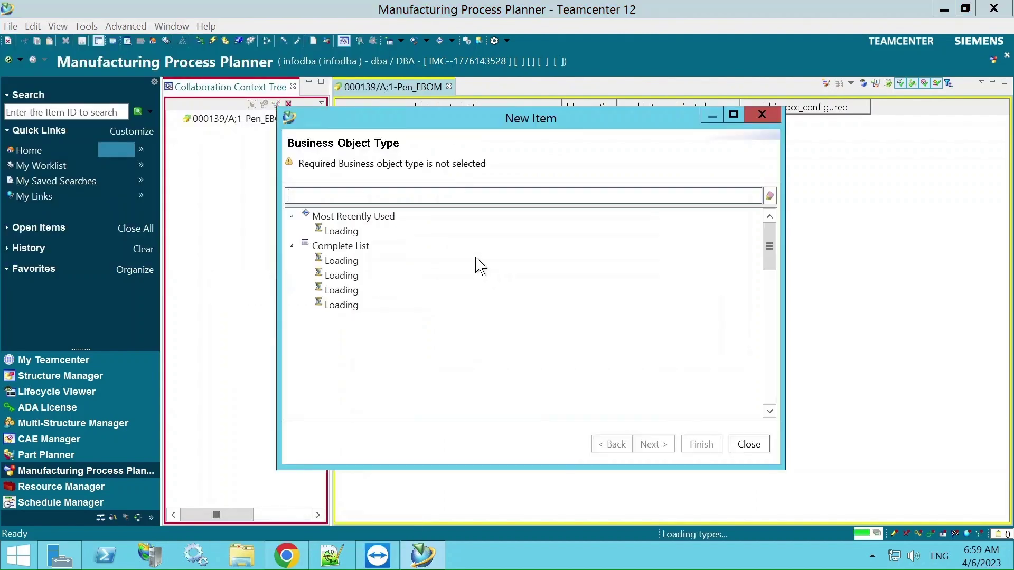
left_click(655, 446)
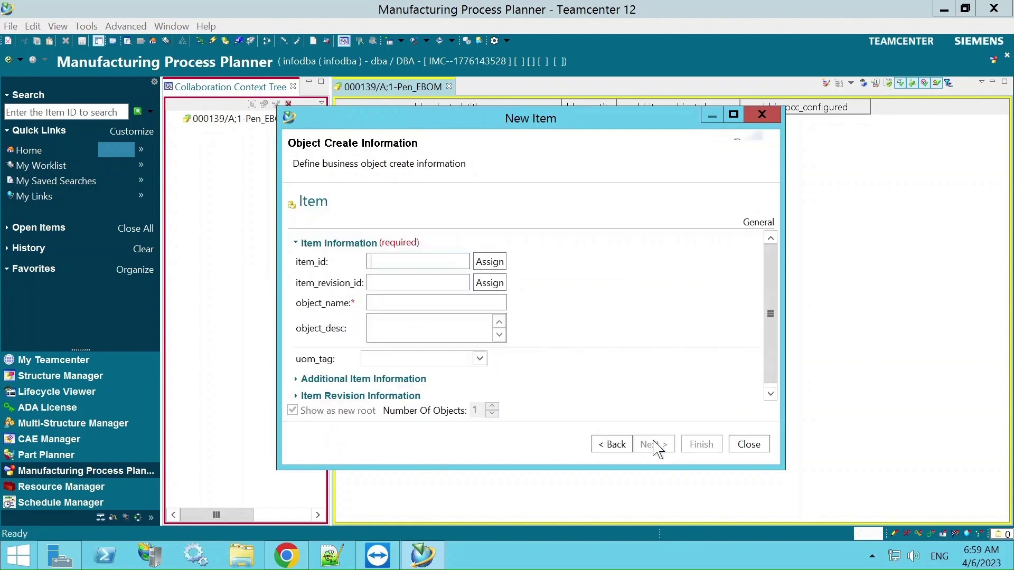
left_click(495, 263)
left_click(372, 303)
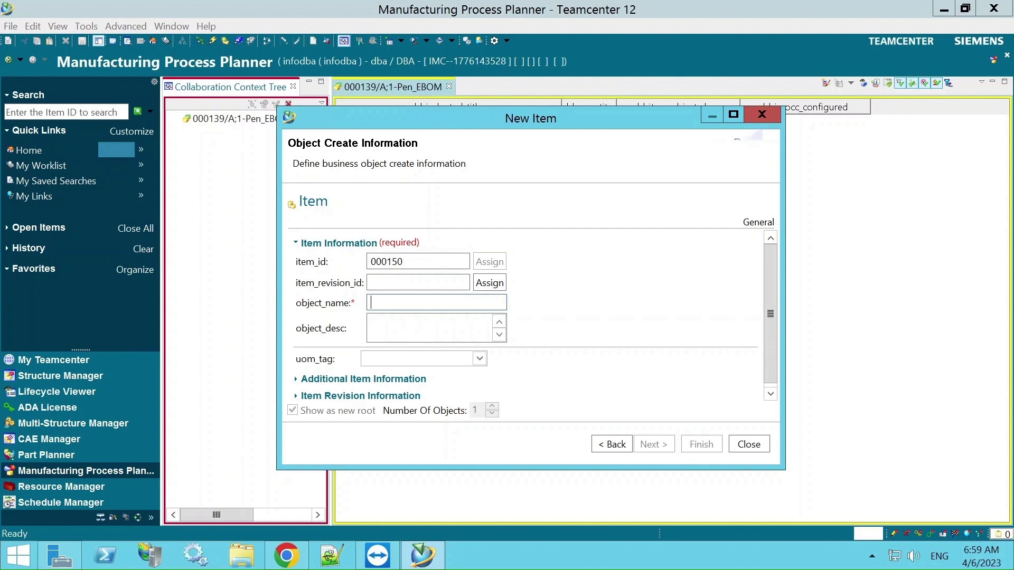
type("PEN_MBOM")
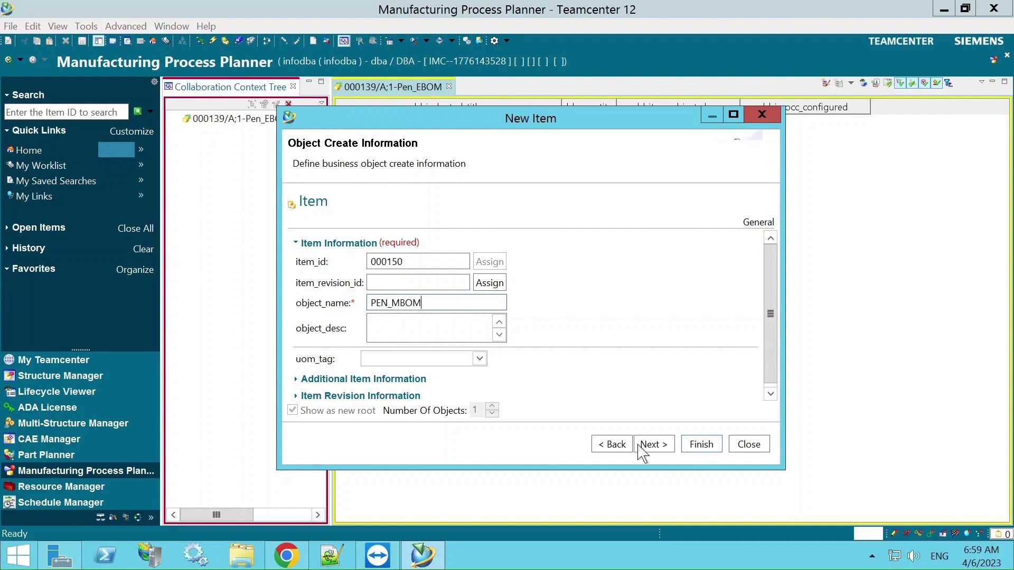
left_click(708, 449)
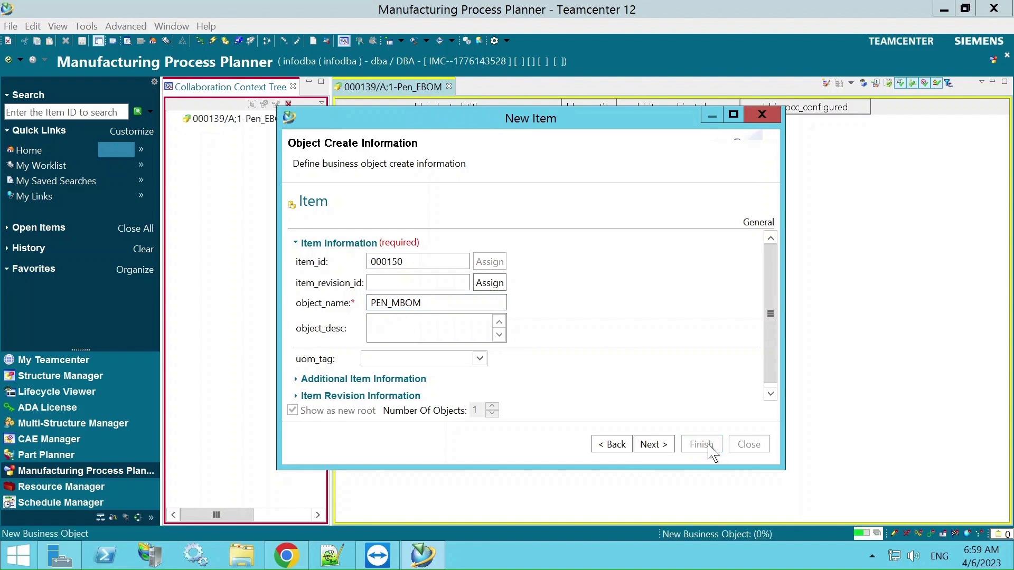
left_click_drag(579, 127, 720, 135)
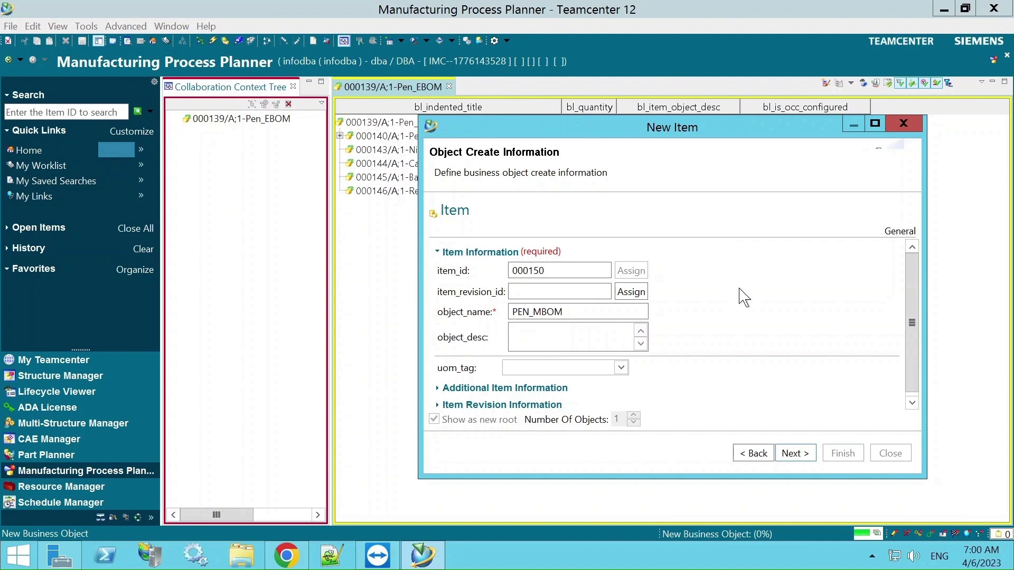
left_click_drag(697, 133, 708, 152)
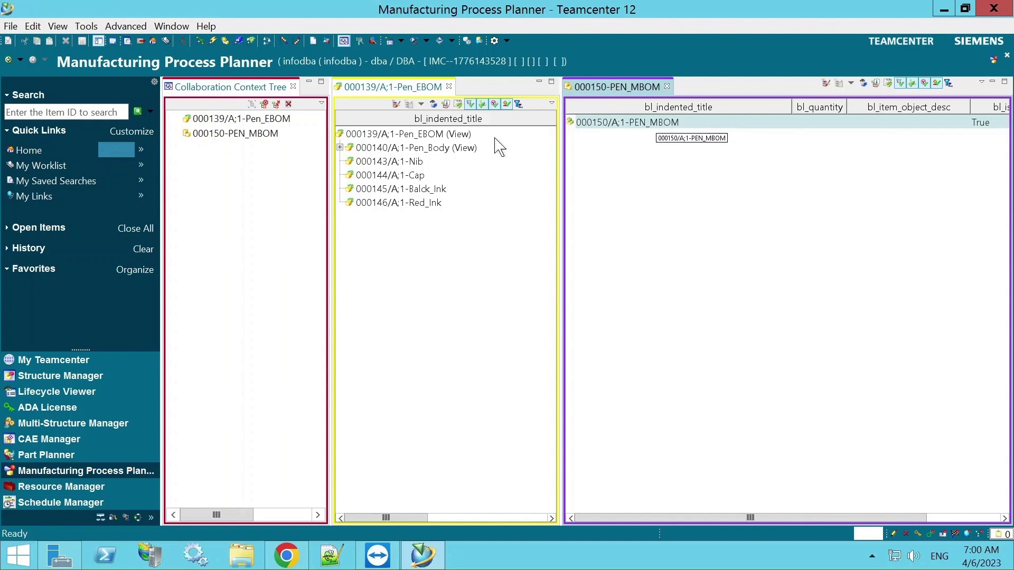
- Create the child item 000151 Body_Parts with an assigned ID
left_click(11, 26)
mouse_move(31, 44)
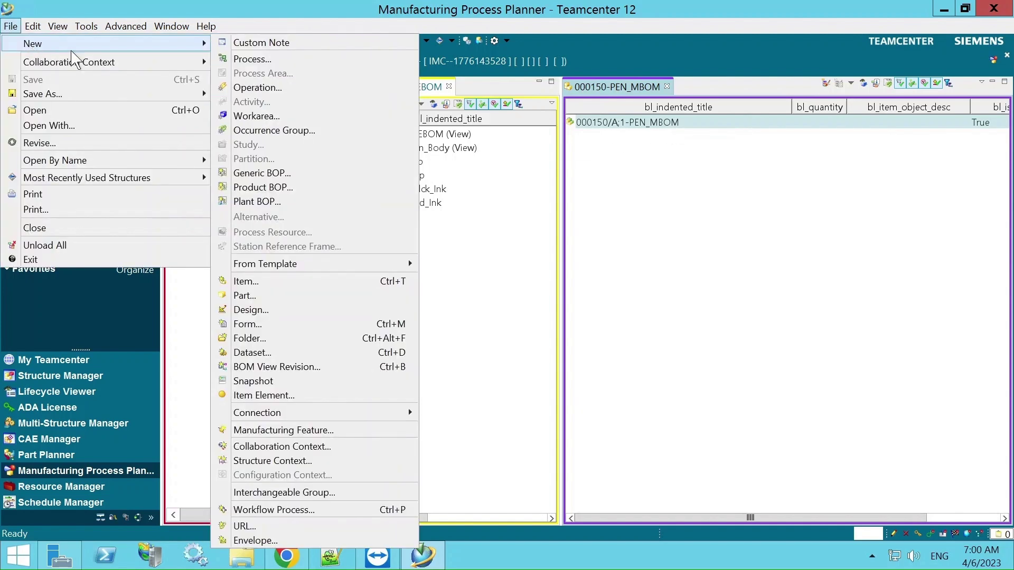
left_click(256, 282)
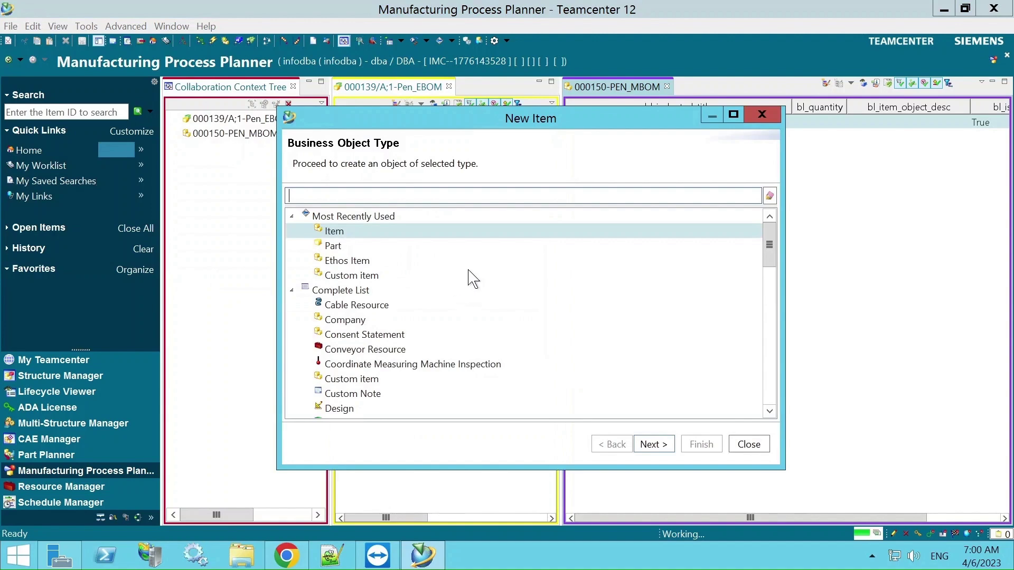
left_click(653, 445)
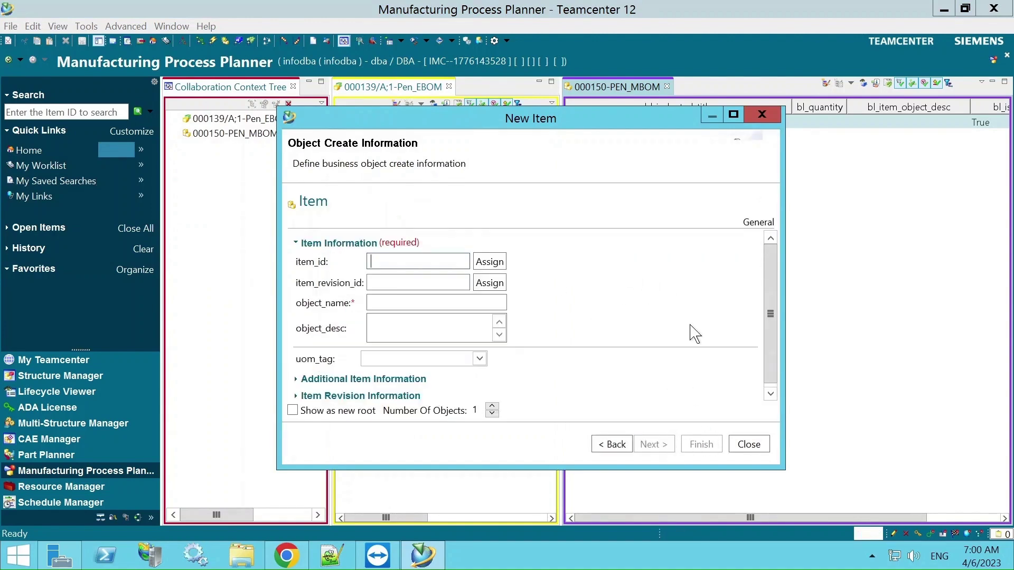
left_click(489, 261)
left_click(437, 303)
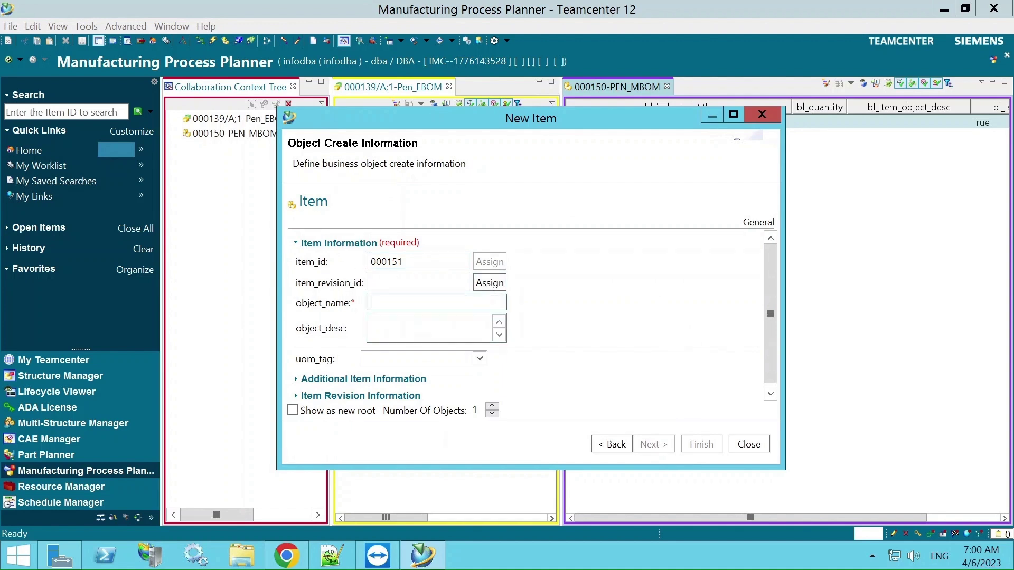
type("Body_Parts")
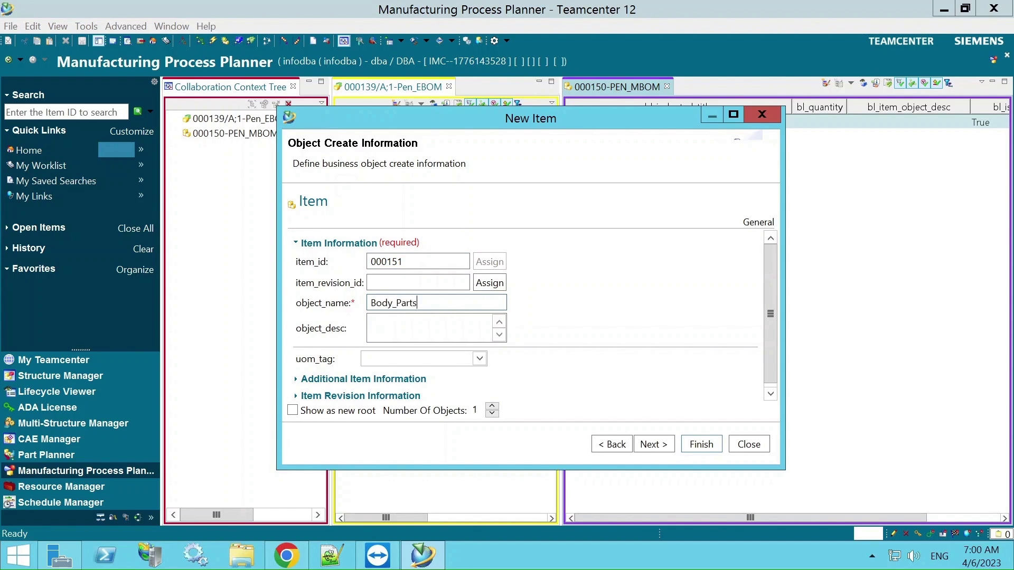
left_click(701, 444)
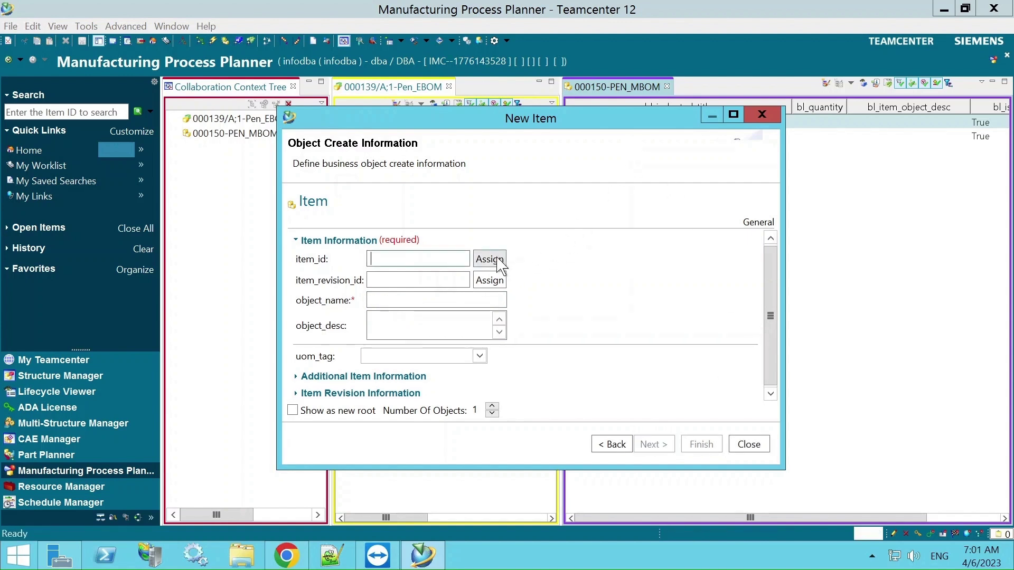
- Create items 000153 Pen_Parts and 000154 Standard_Parts, then close the New Item form
left_click(495, 260)
left_click(499, 299)
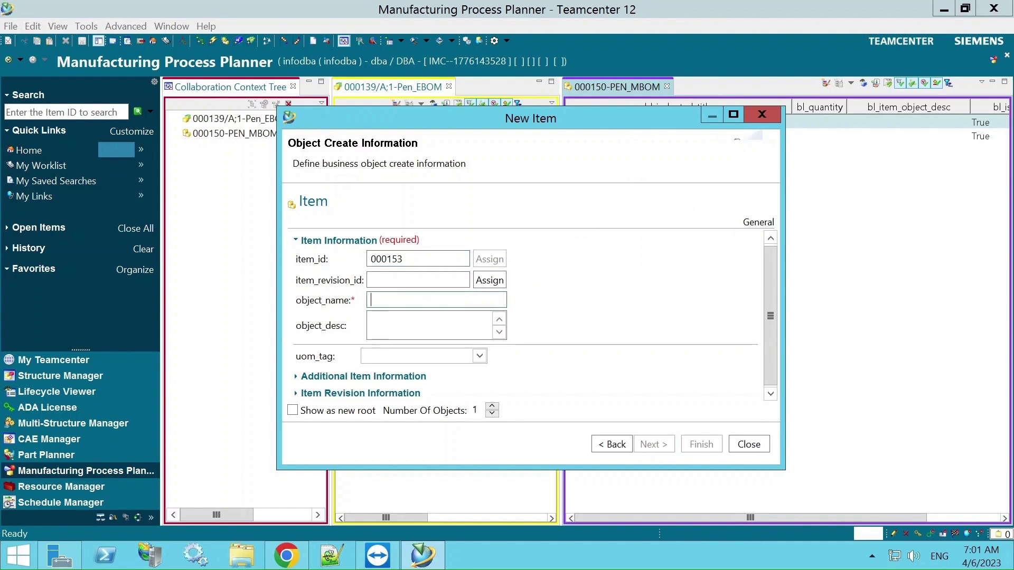
type("Pen")
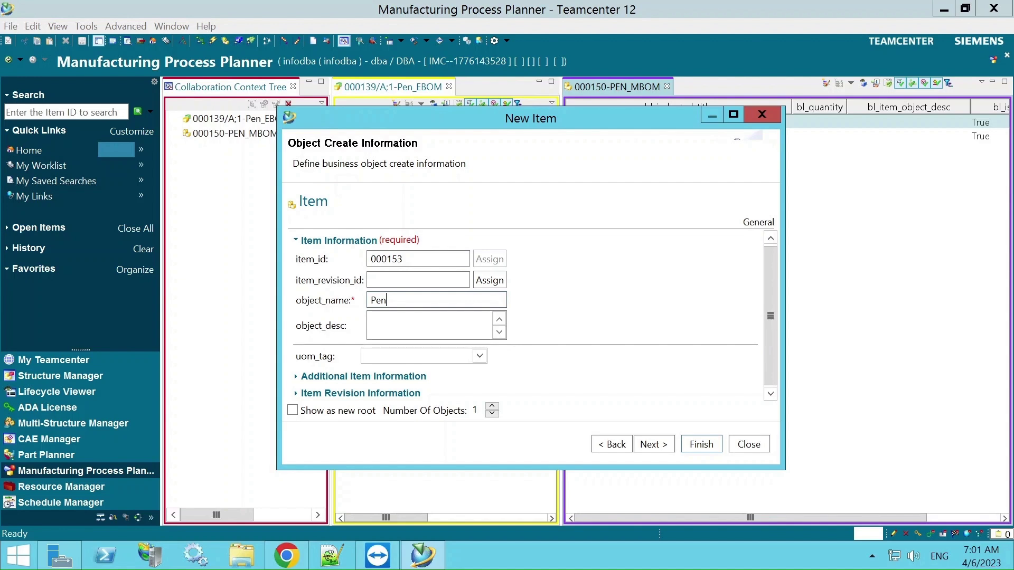
type("_Parts")
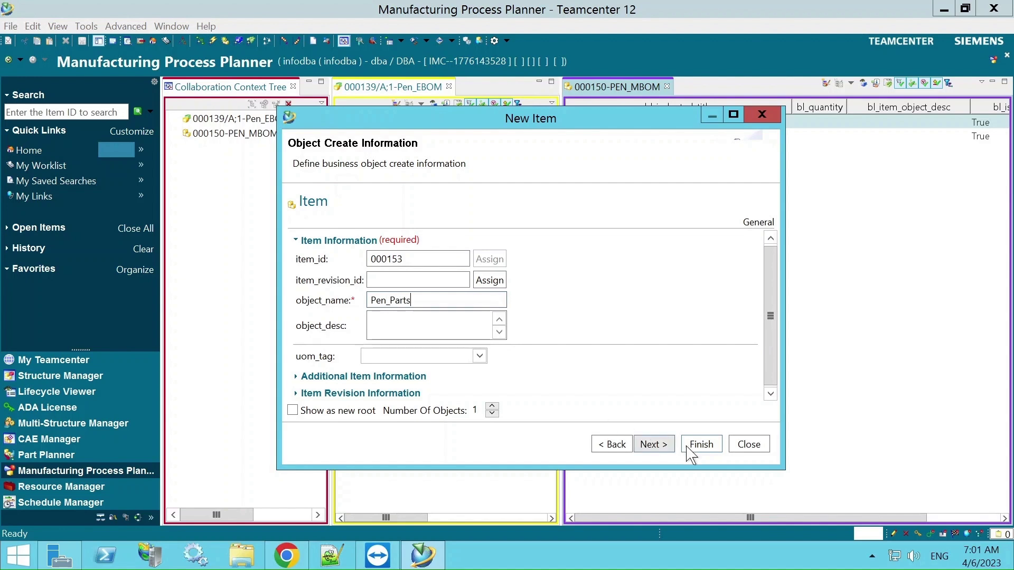
left_click(701, 445)
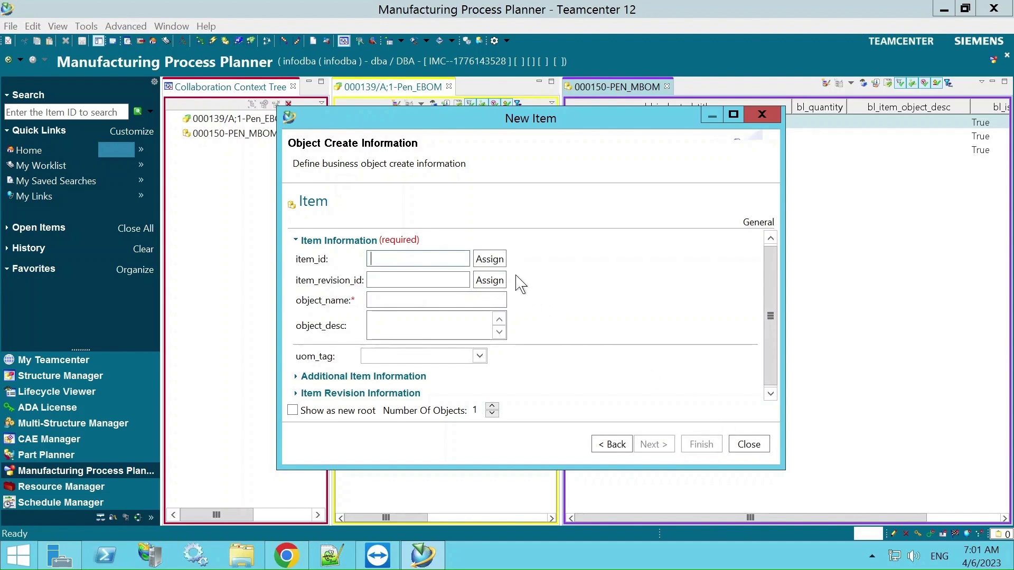
left_click(491, 261)
left_click(476, 300)
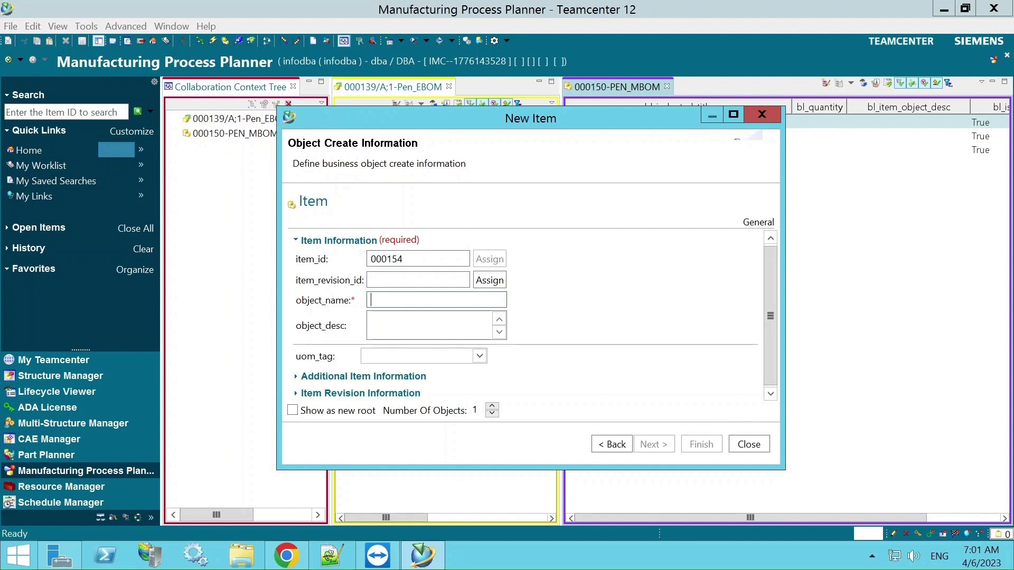
type("Standard")
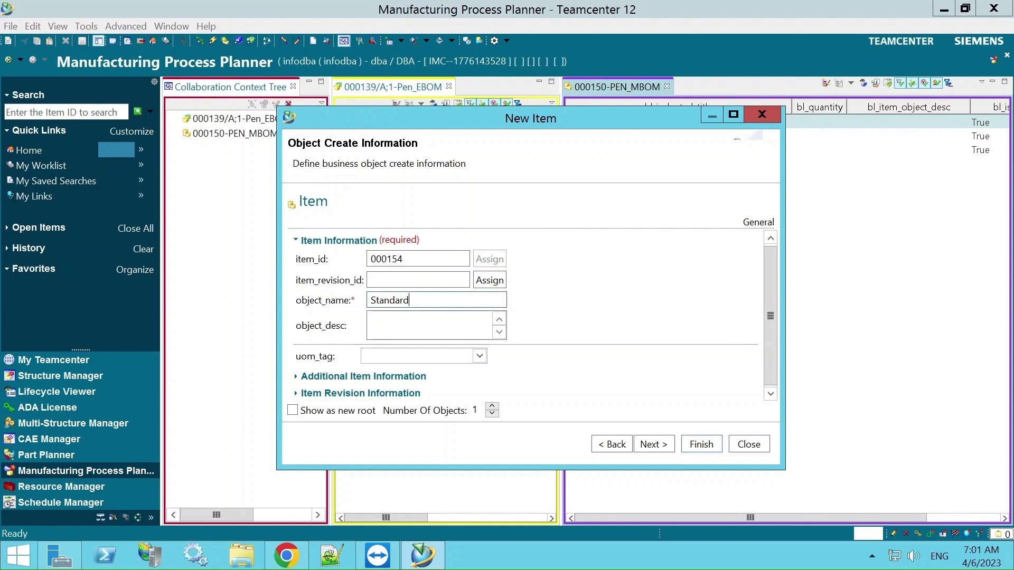
type("_Parts")
left_click(701, 444)
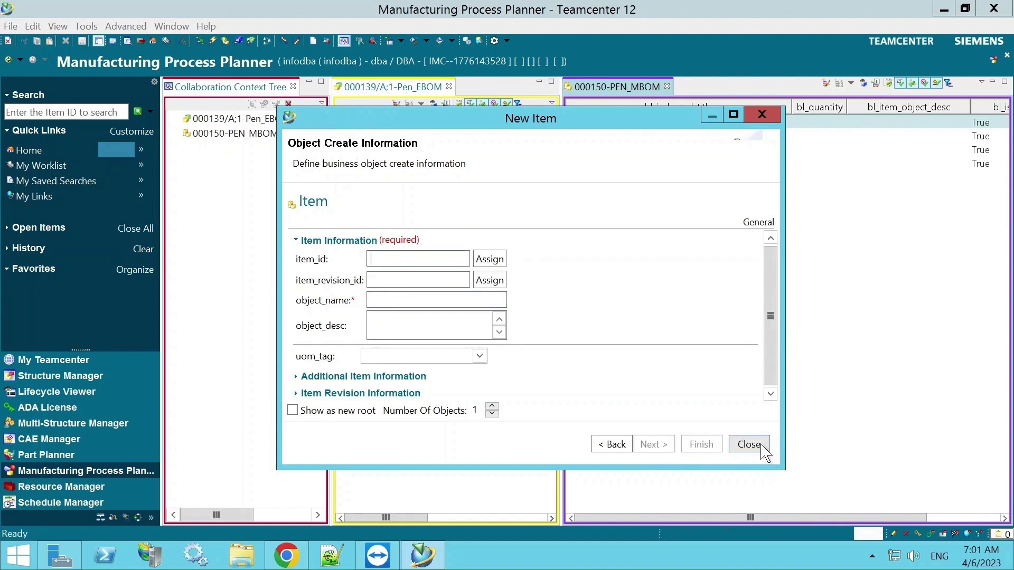
left_click(750, 444)
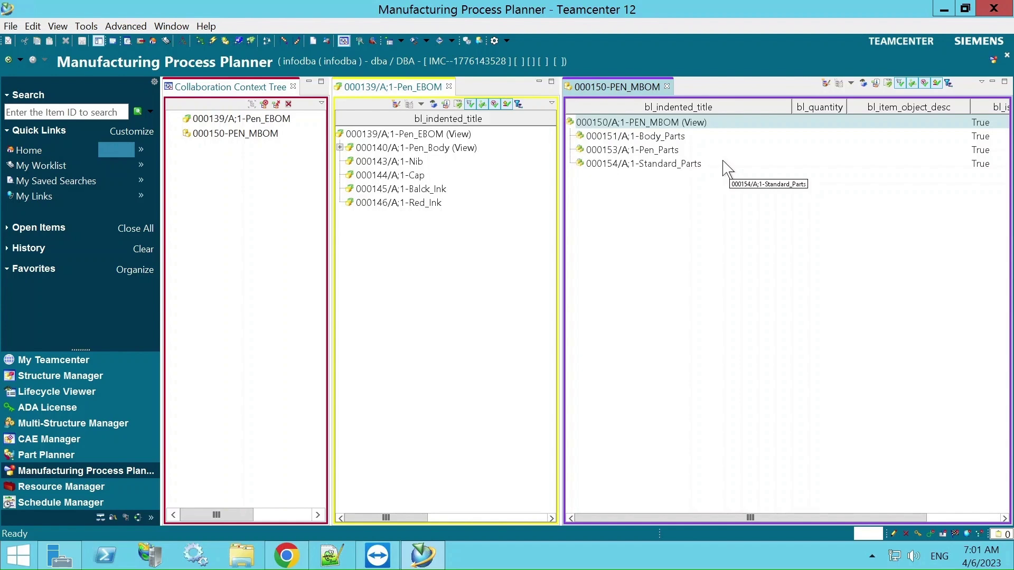
- Dock the 000150-PEN_MBOM view into the Pen_EBOM tab strip so both share one pane
left_click(677, 150)
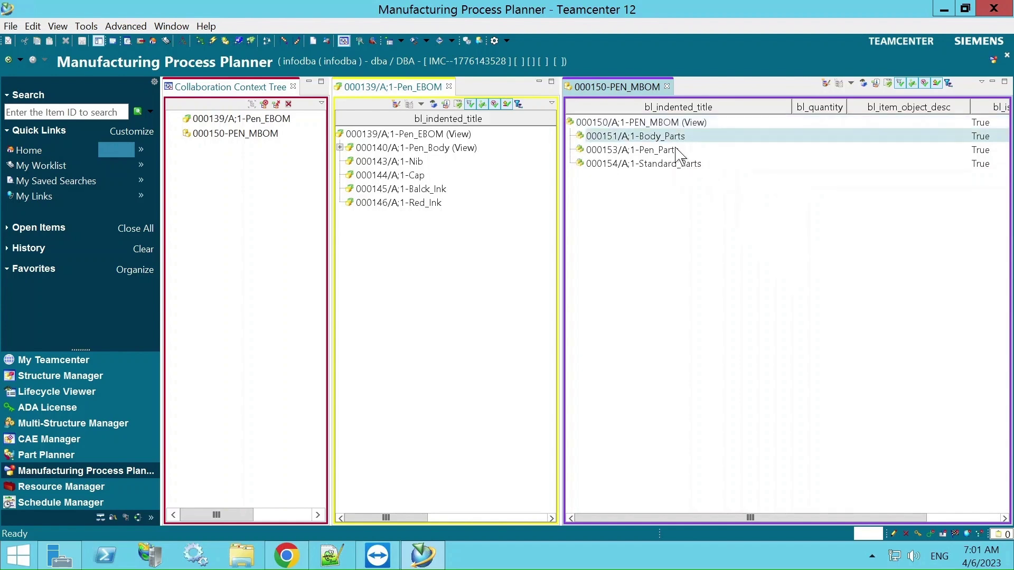
left_click(675, 139)
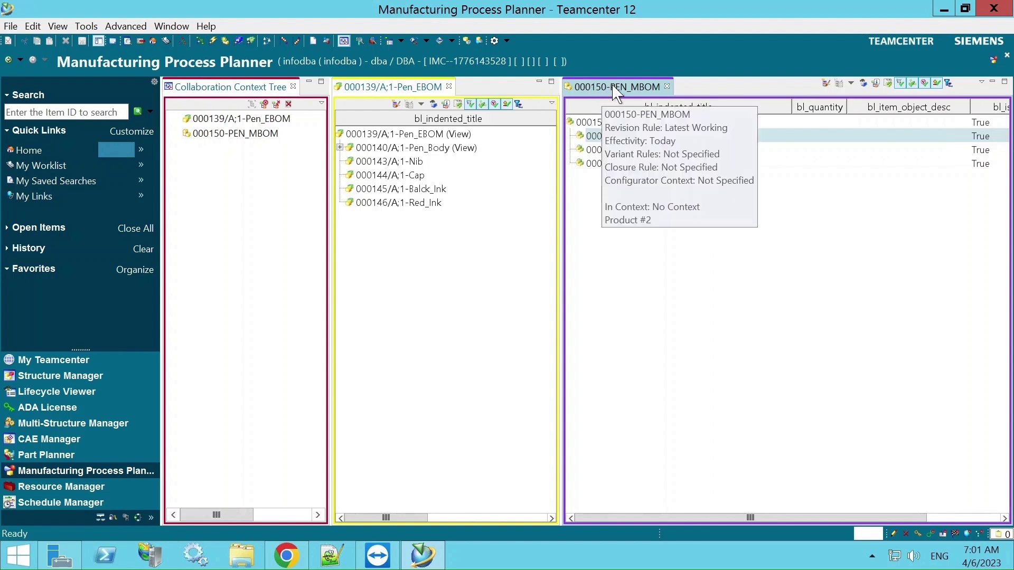
left_click(639, 87)
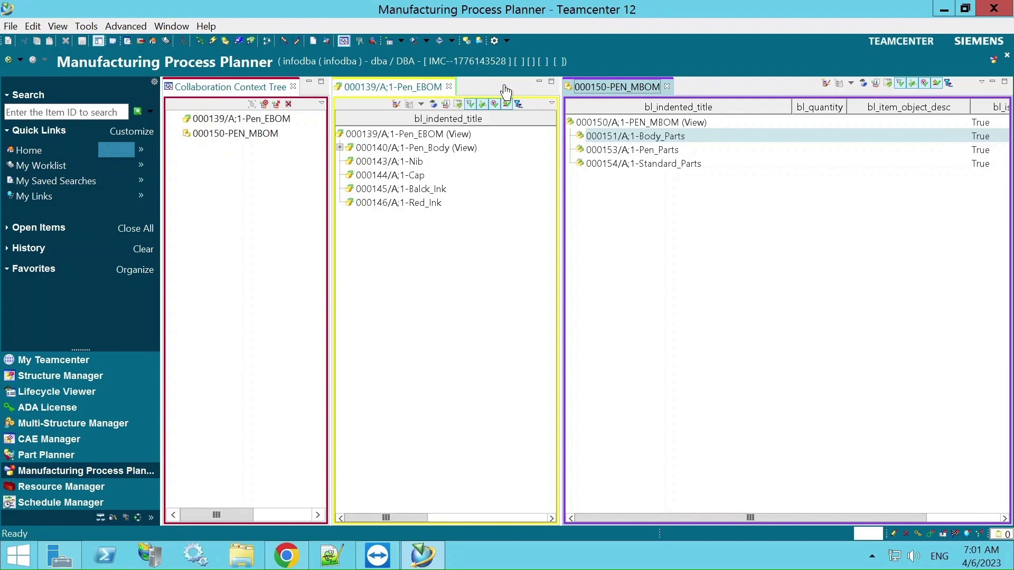
left_click_drag(506, 91, 705, 397)
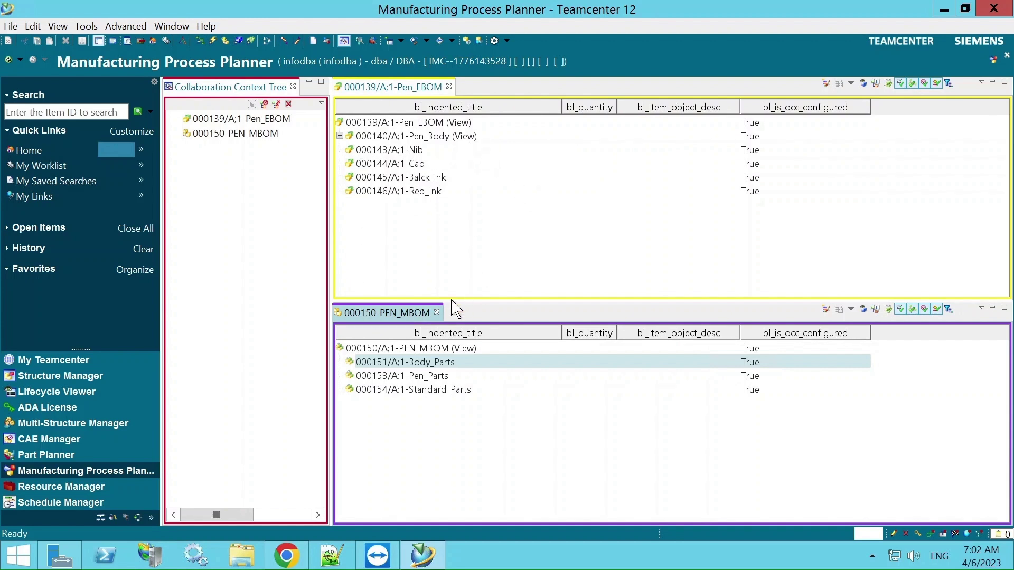
mouse_move(400, 318)
left_click_drag(399, 315, 568, 98)
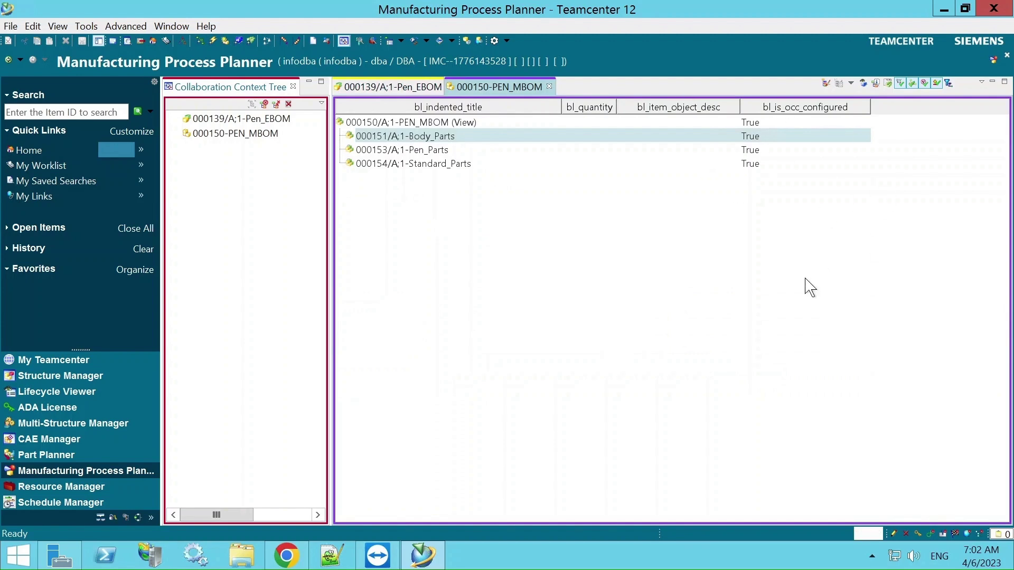